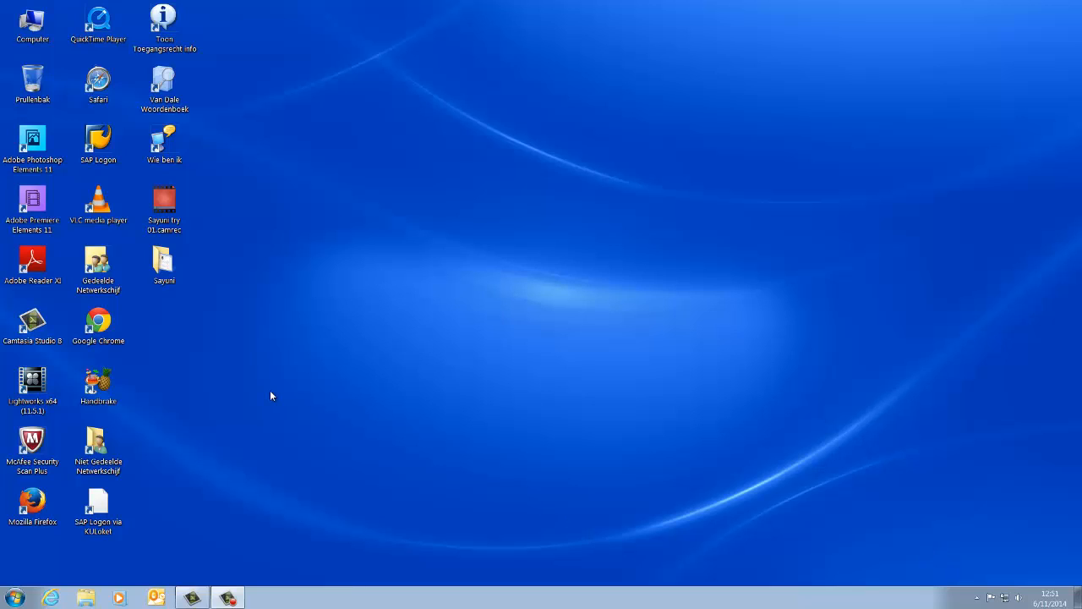
Step: Open storybird.com in Google Chrome
double_click(109, 335)
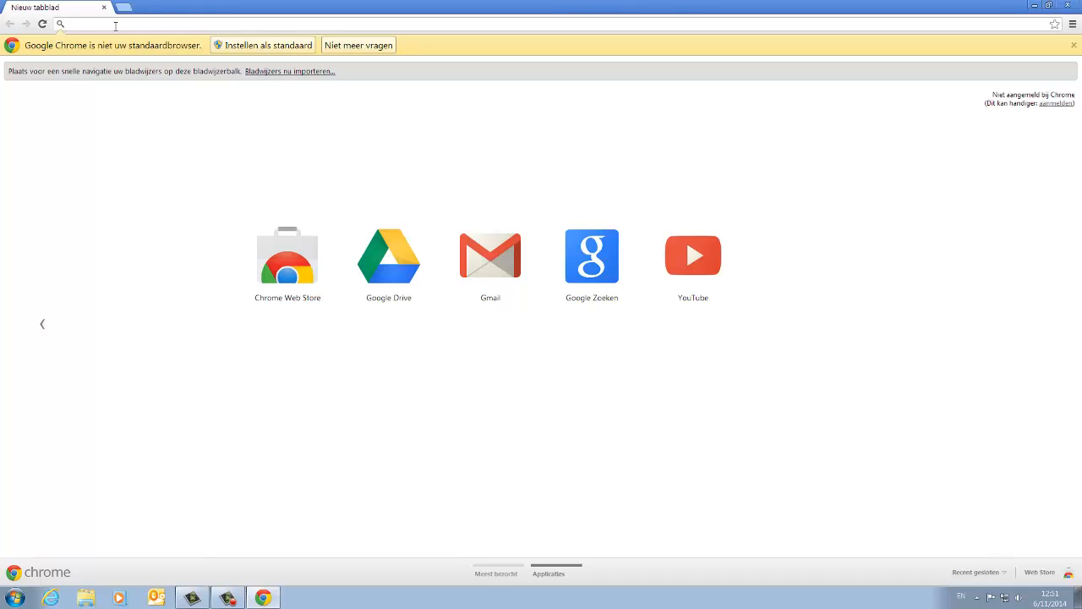
text(so)
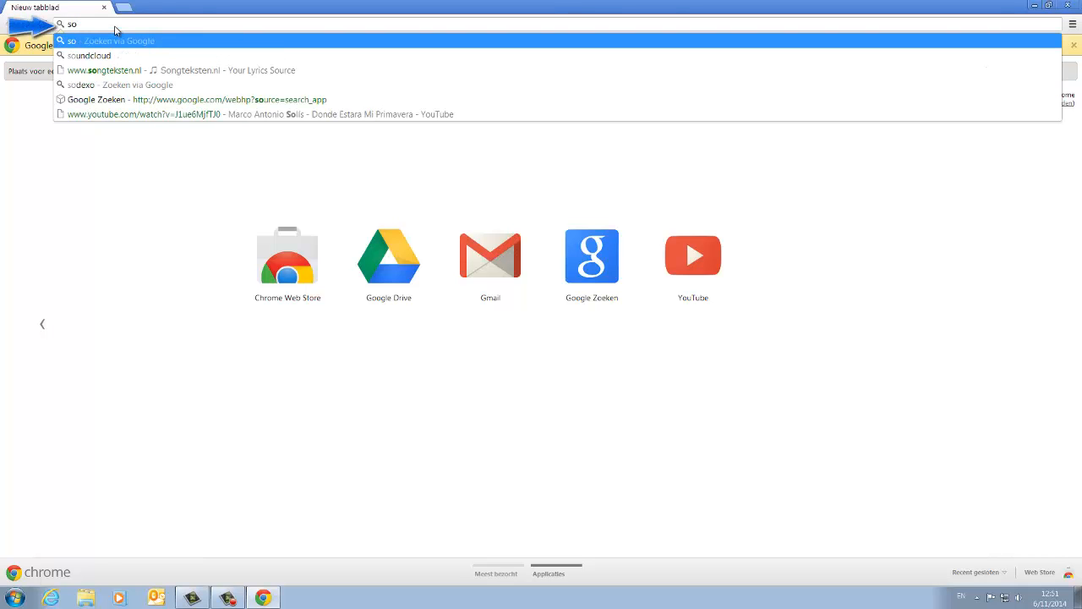
text(orybird)
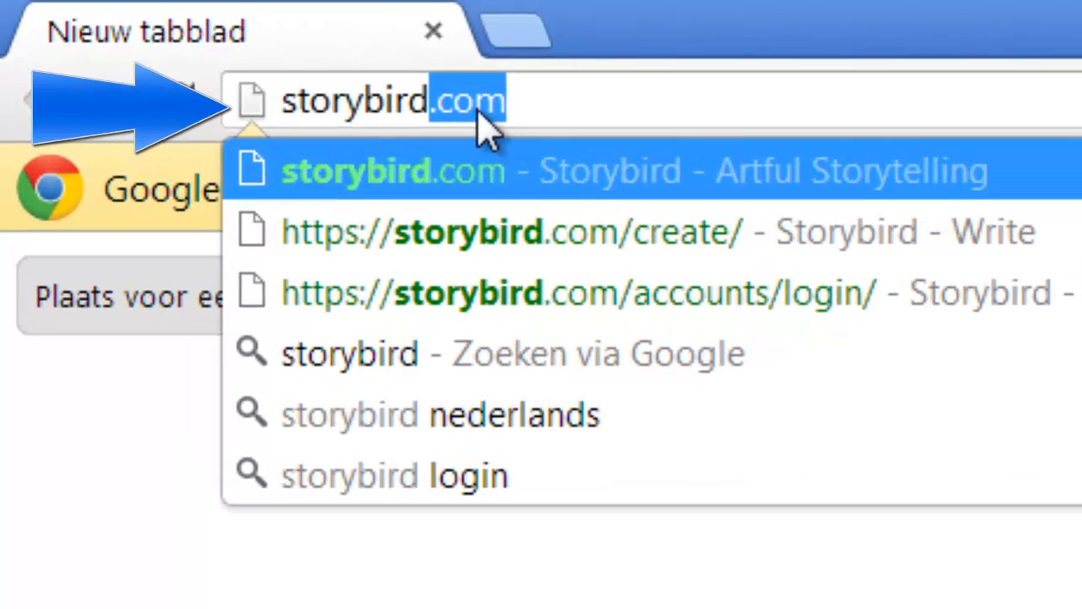
key(Return)
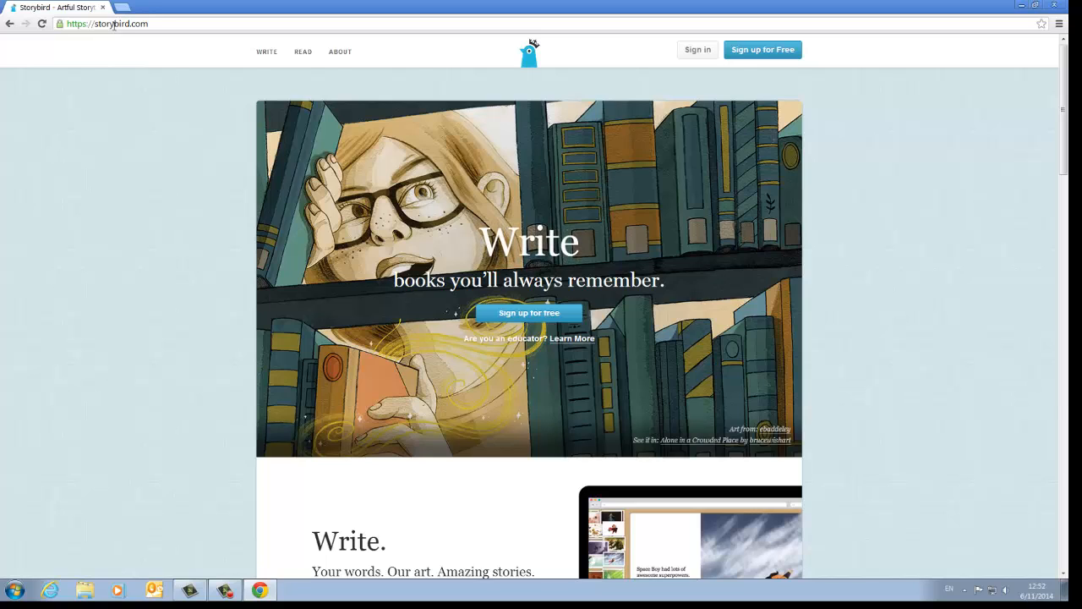
Step: Sign in to Storybird with the account's username and password
click(691, 53)
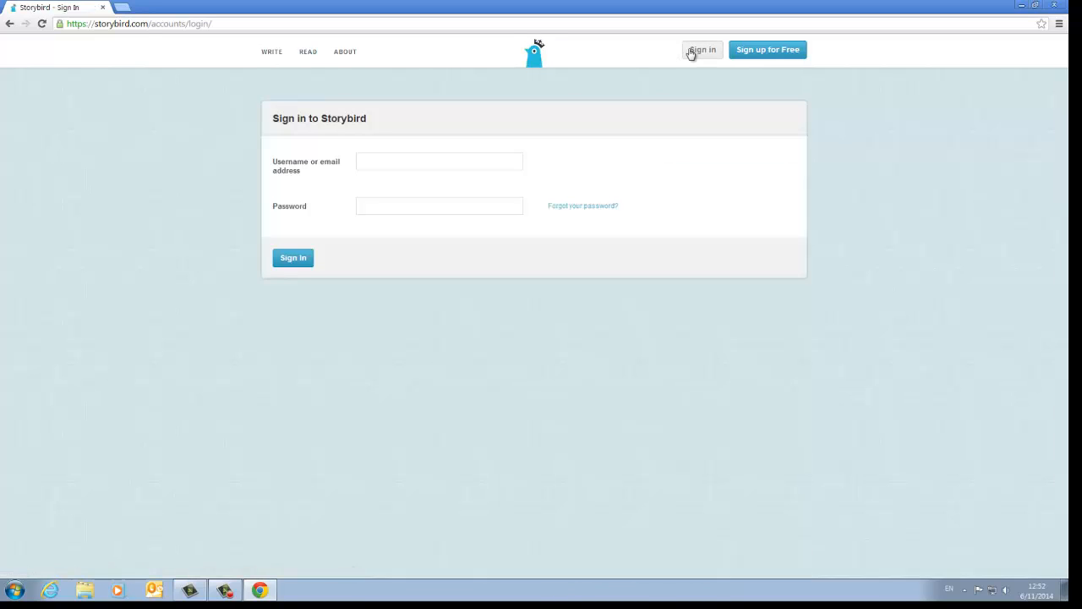
click(425, 162)
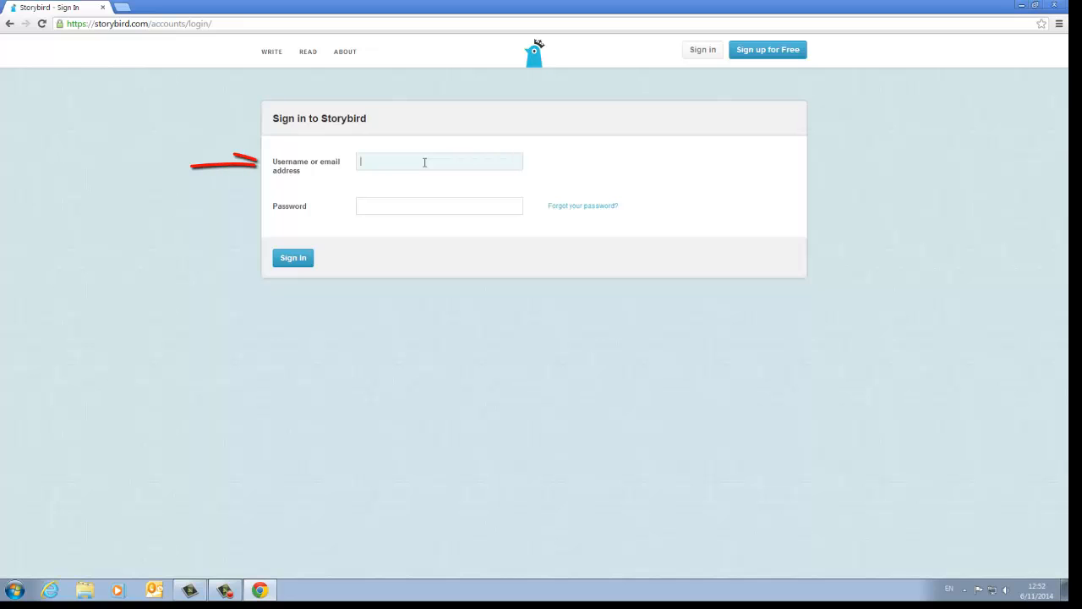
text(gu)
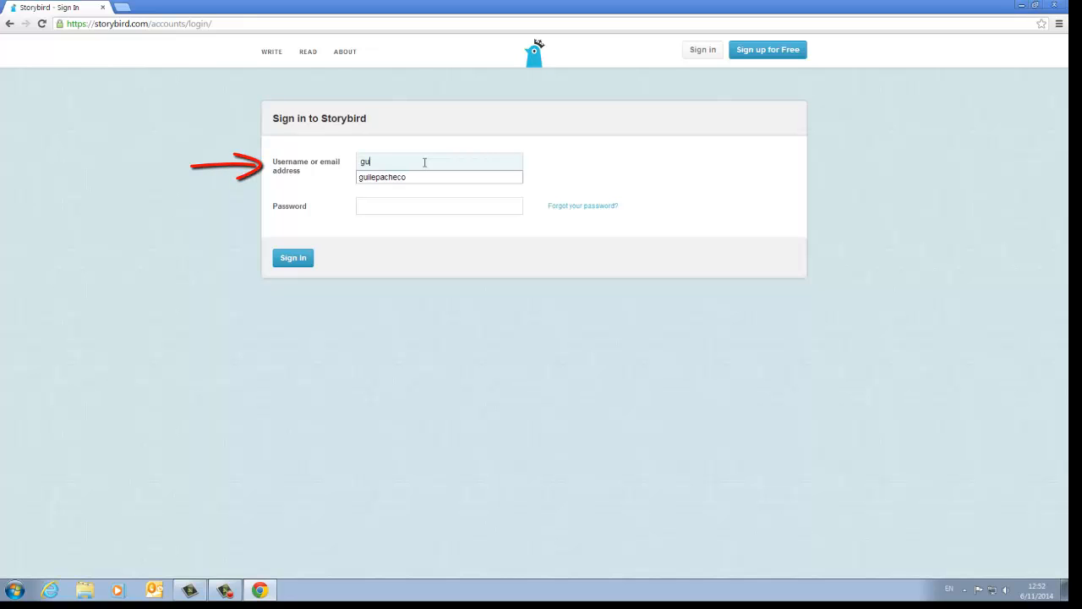
text(i)
click(432, 179)
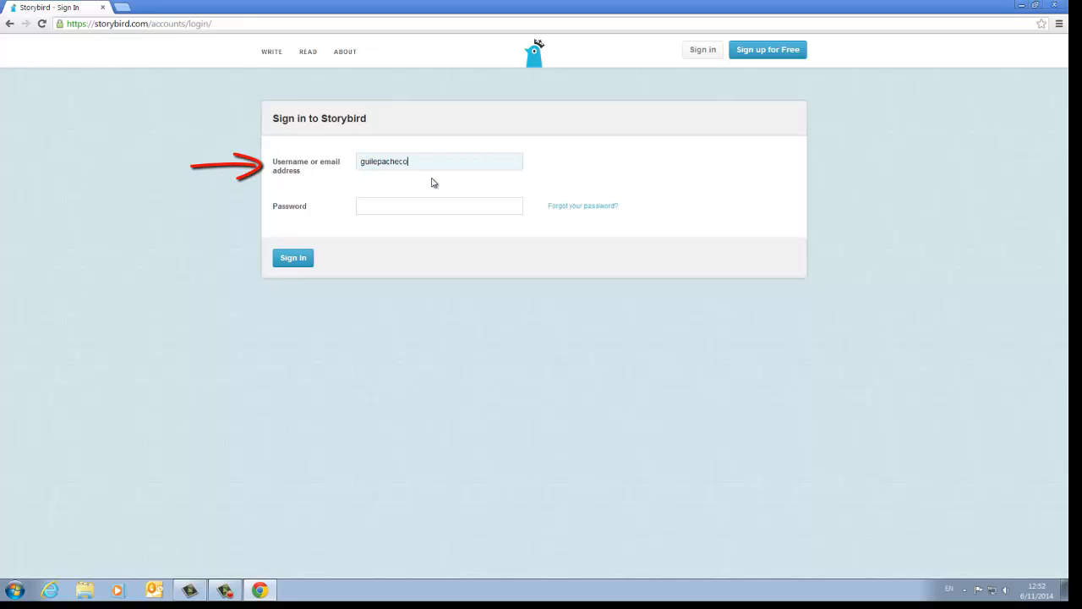
click(397, 207)
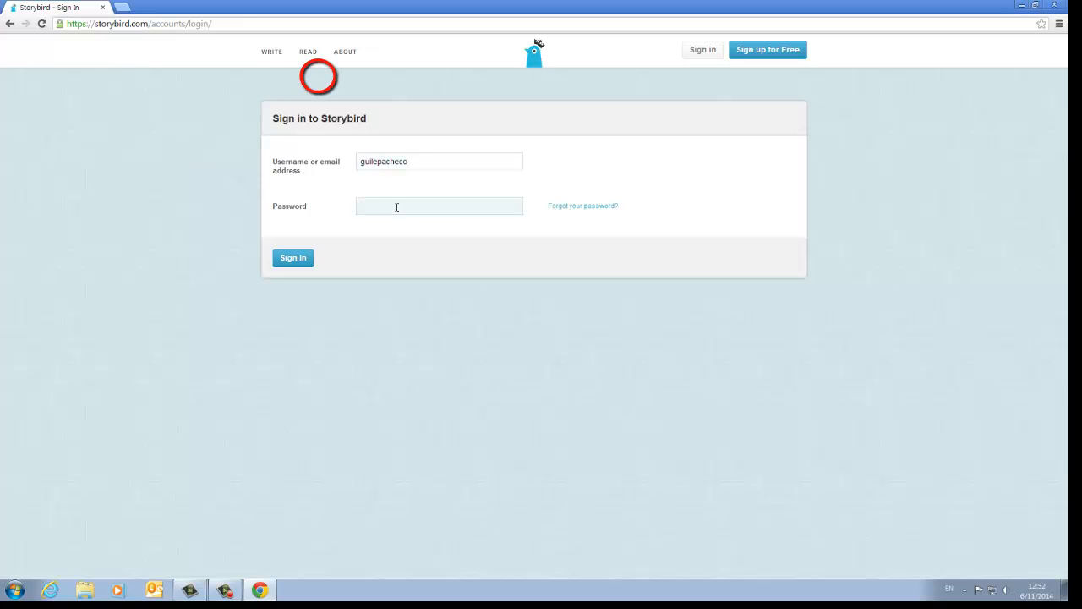
text(••••••••••••••••••)
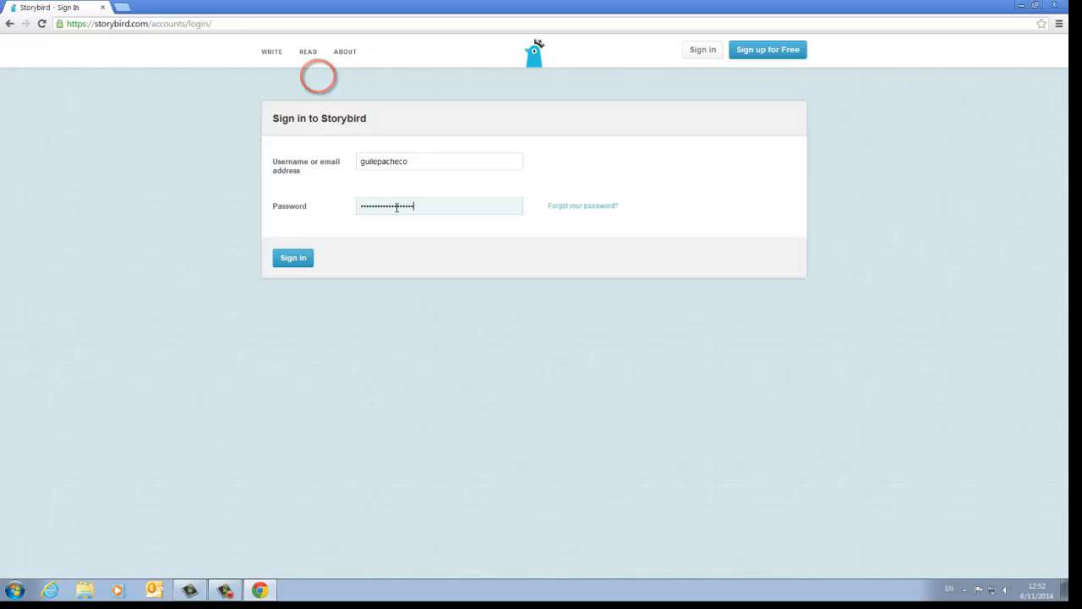
key(Return)
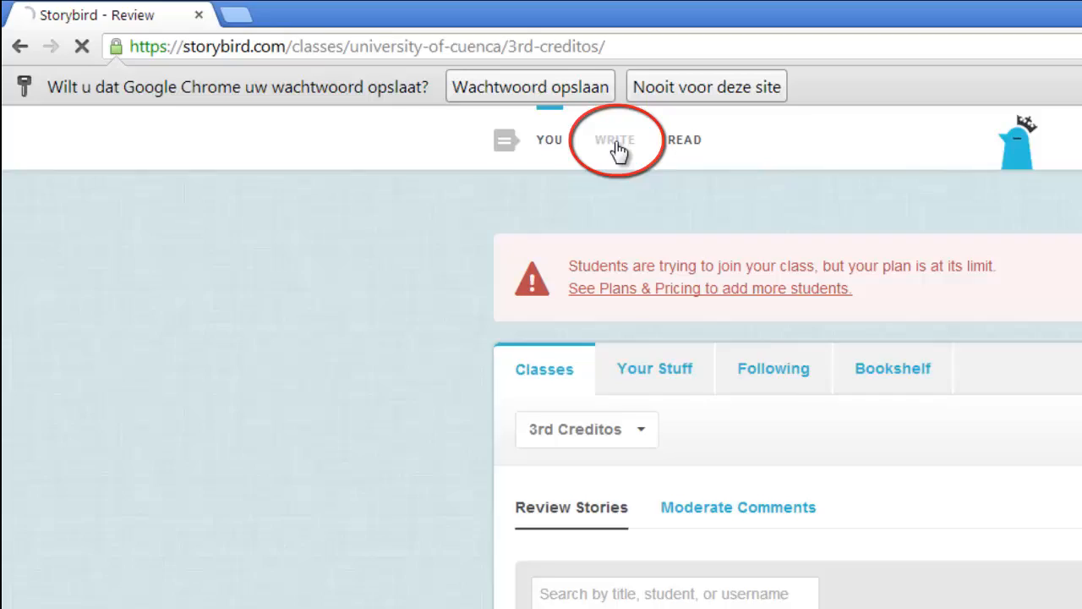
Step: Open the Write section and look through its artwork gallery for a picture to base a story on
click(722, 165)
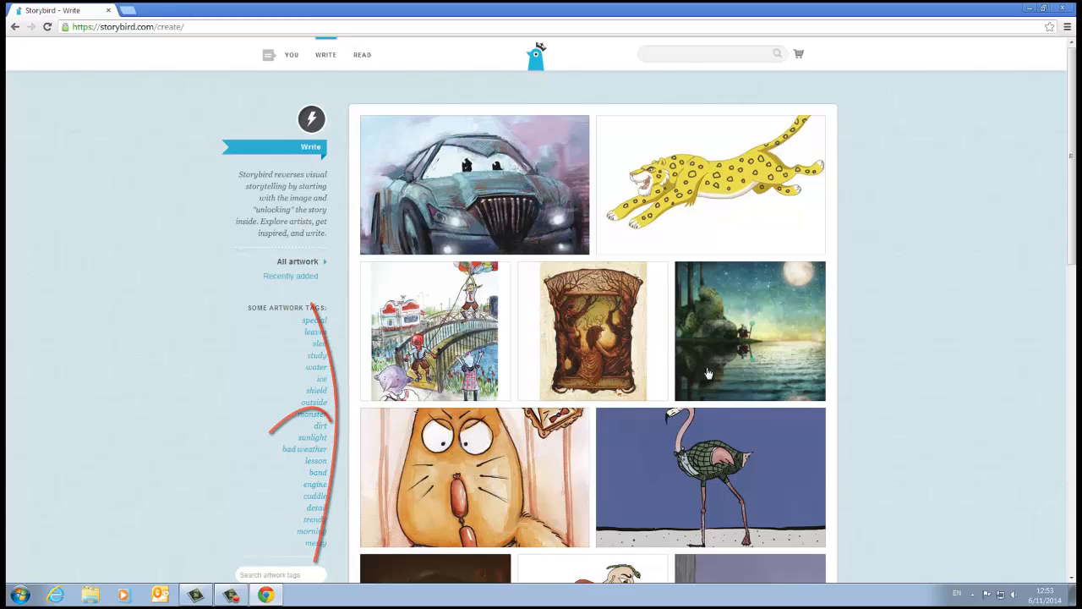
scroll(930, 418, down, 2)
scroll(930, 417, down, 1)
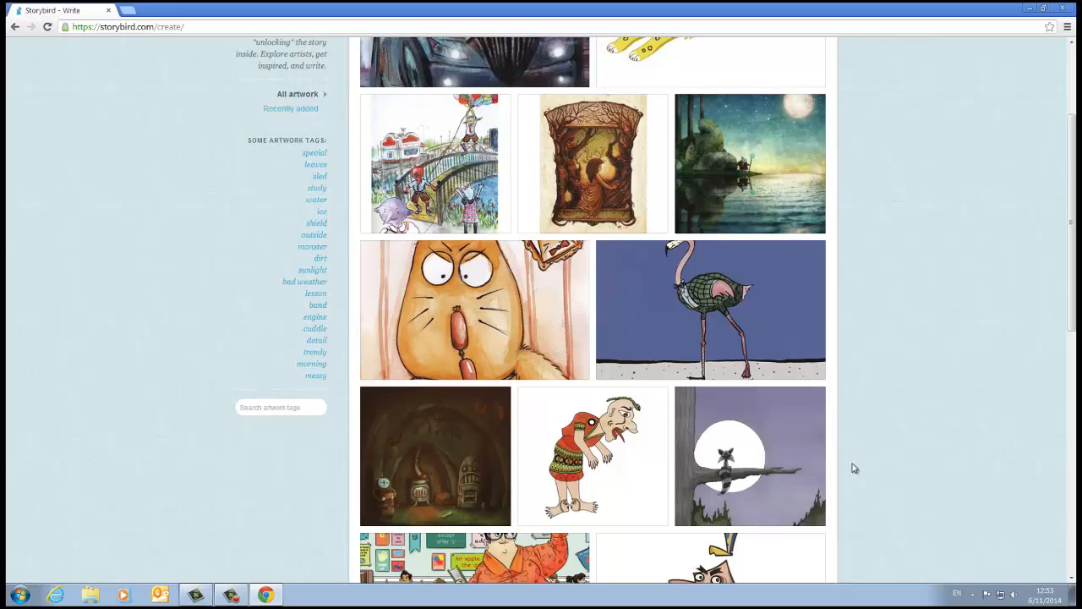
scroll(854, 468, up, 1)
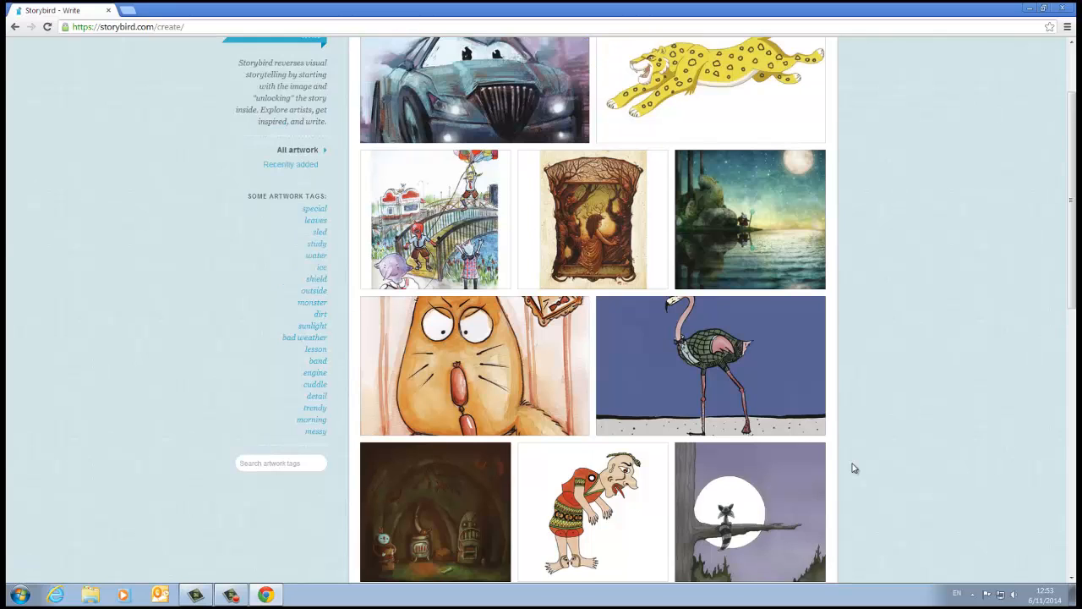
scroll(855, 467, up, 1)
scroll(854, 468, down, 3)
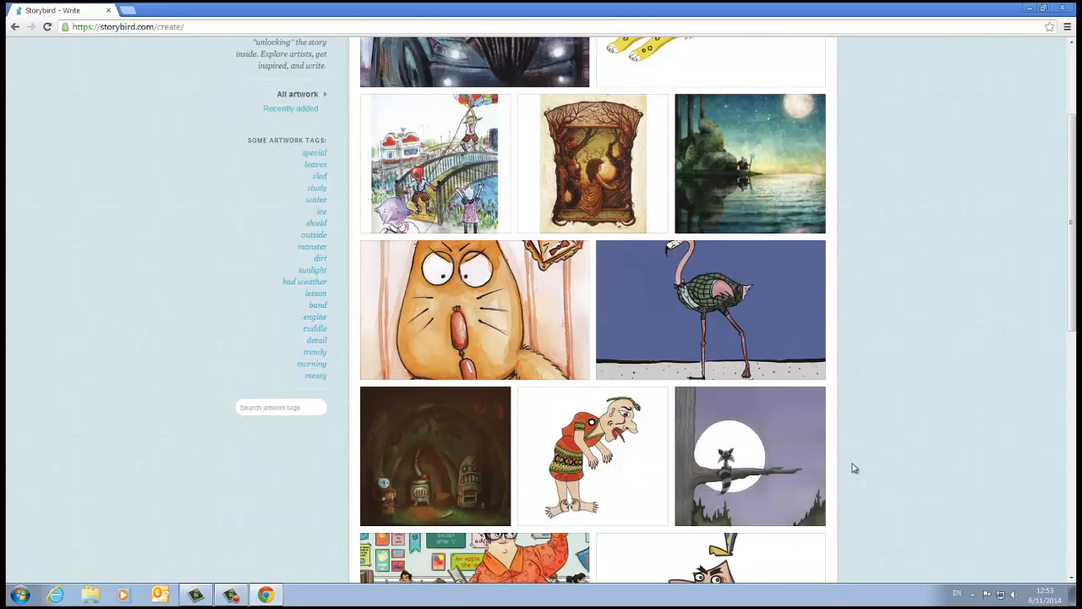
scroll(854, 467, down, 4)
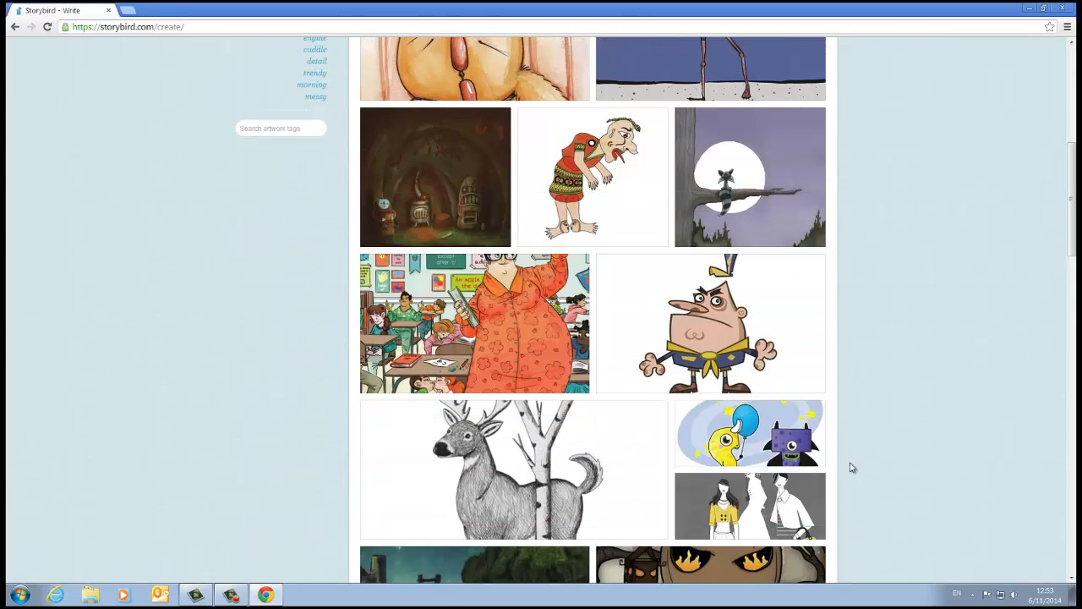
scroll(852, 467, down, 1)
scroll(853, 468, down, 1)
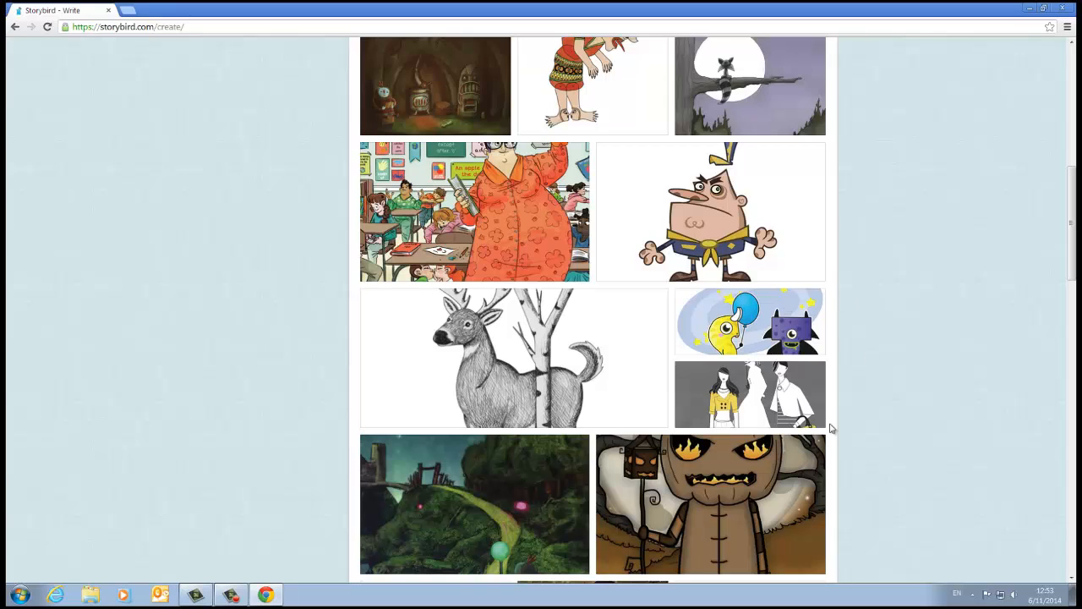
scroll(831, 429, down, 5)
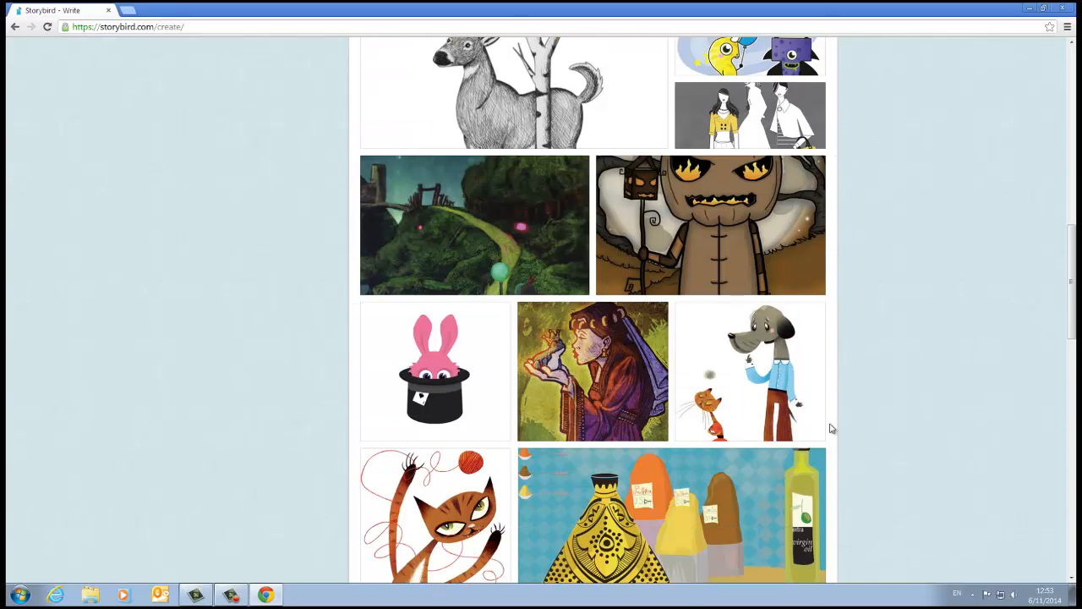
scroll(833, 430, down, 1)
scroll(834, 431, down, 7)
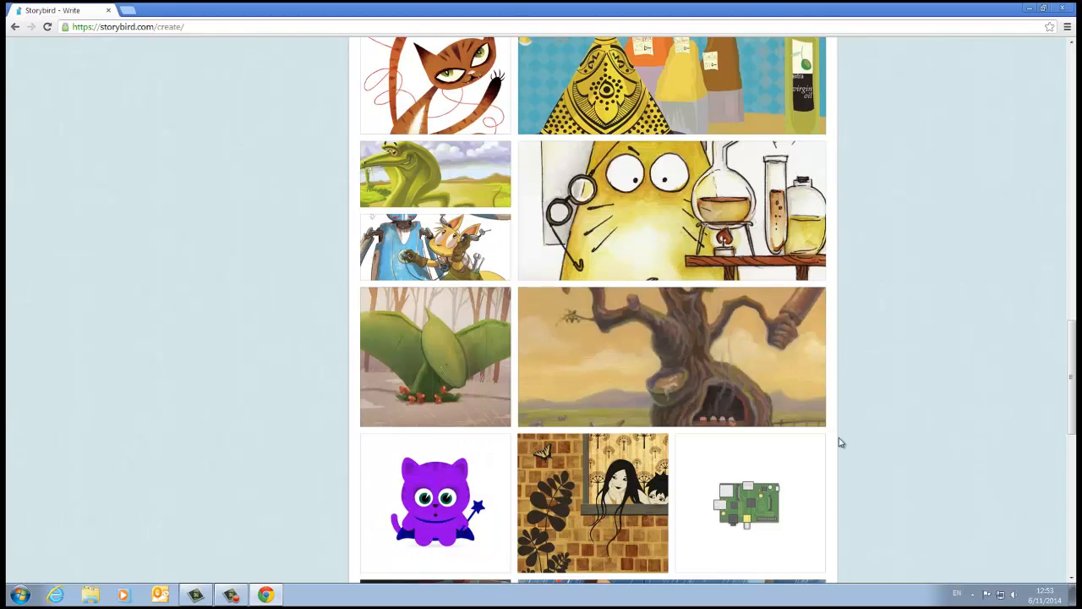
Step: Start a Picture Book from the Wingspan artwork of the green winged dinosaur
click(465, 348)
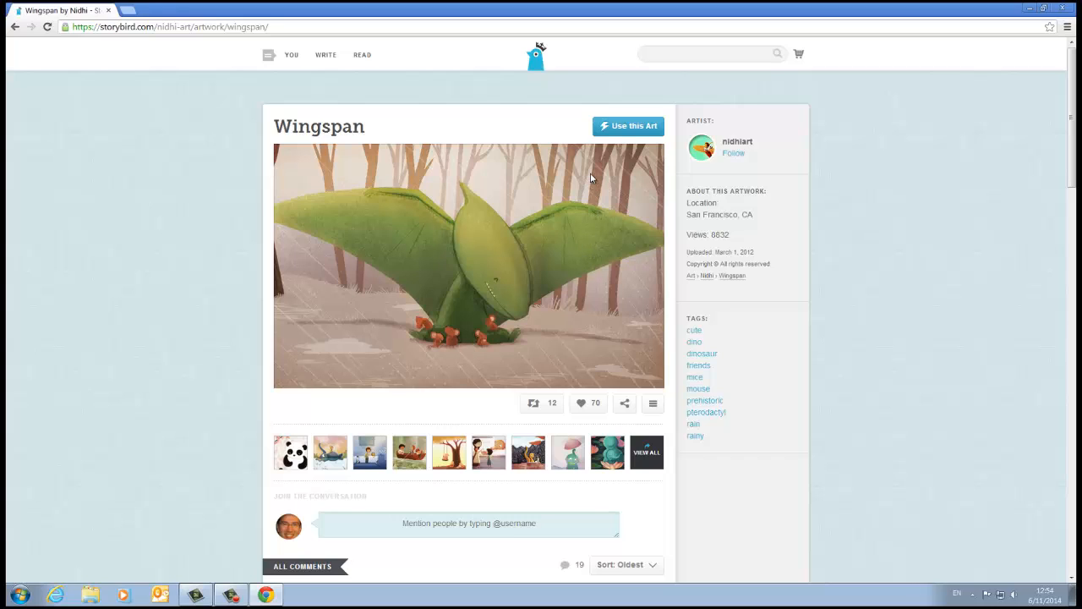
click(635, 128)
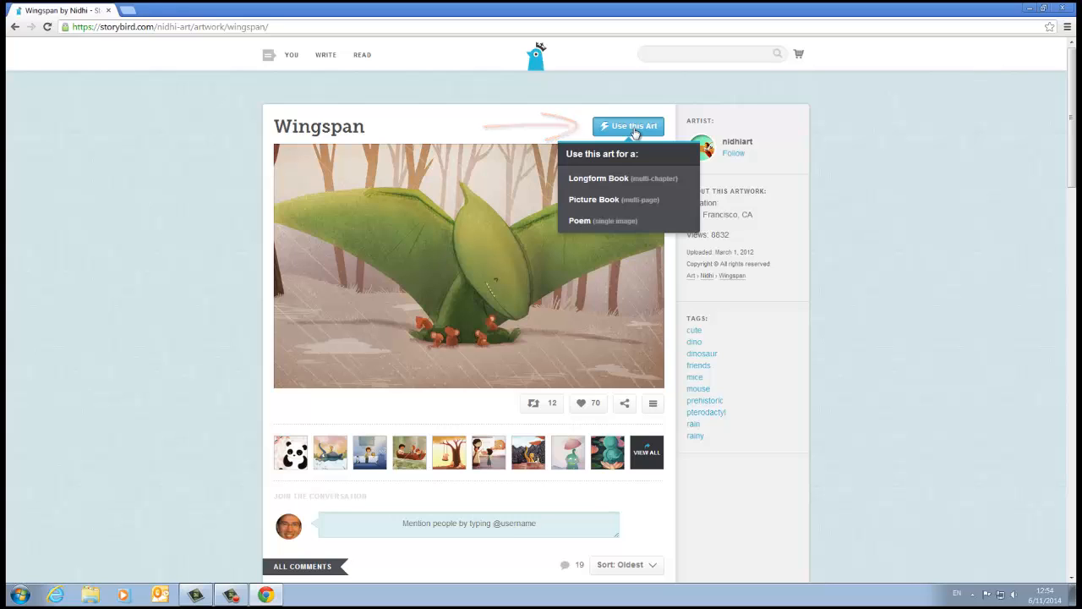
click(623, 201)
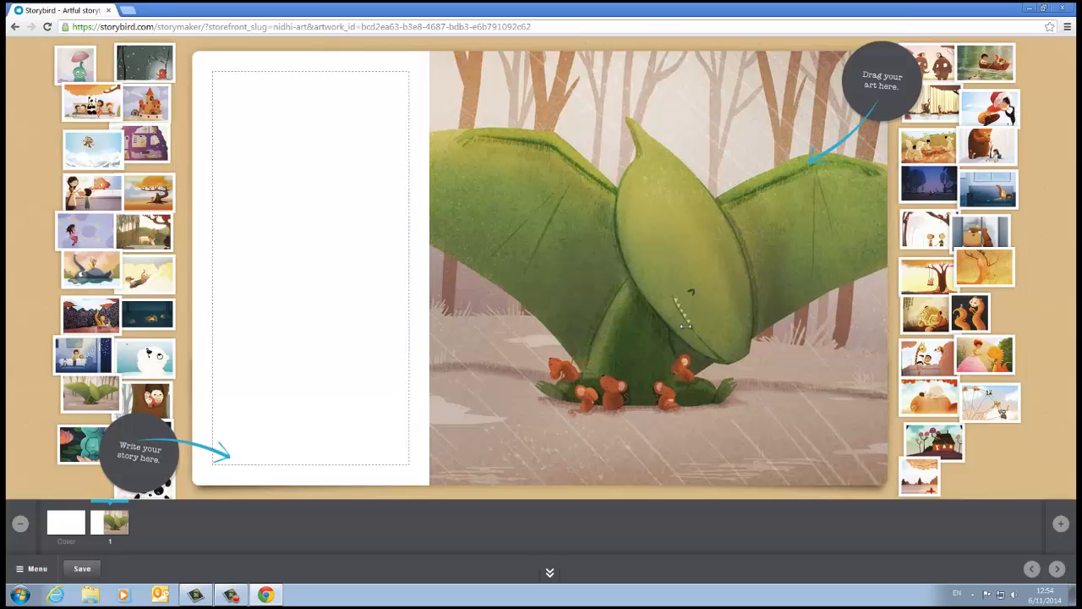
Step: Replace the Wingspan art on page 1 with the snowboarding picture, placed on the left half of the page
drag(604, 228, 1036, 244)
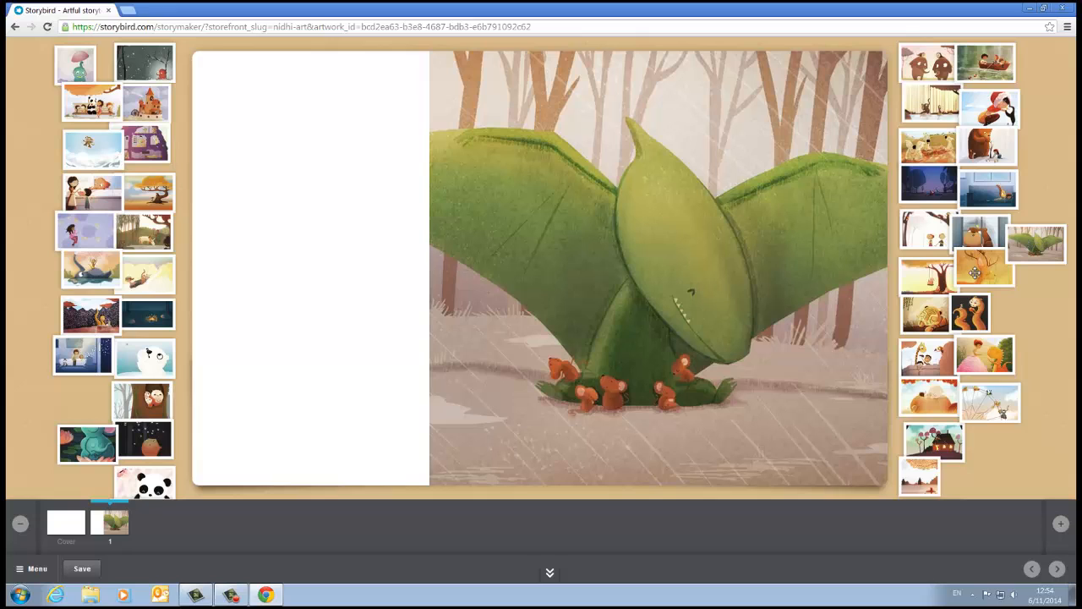
drag(929, 185, 666, 218)
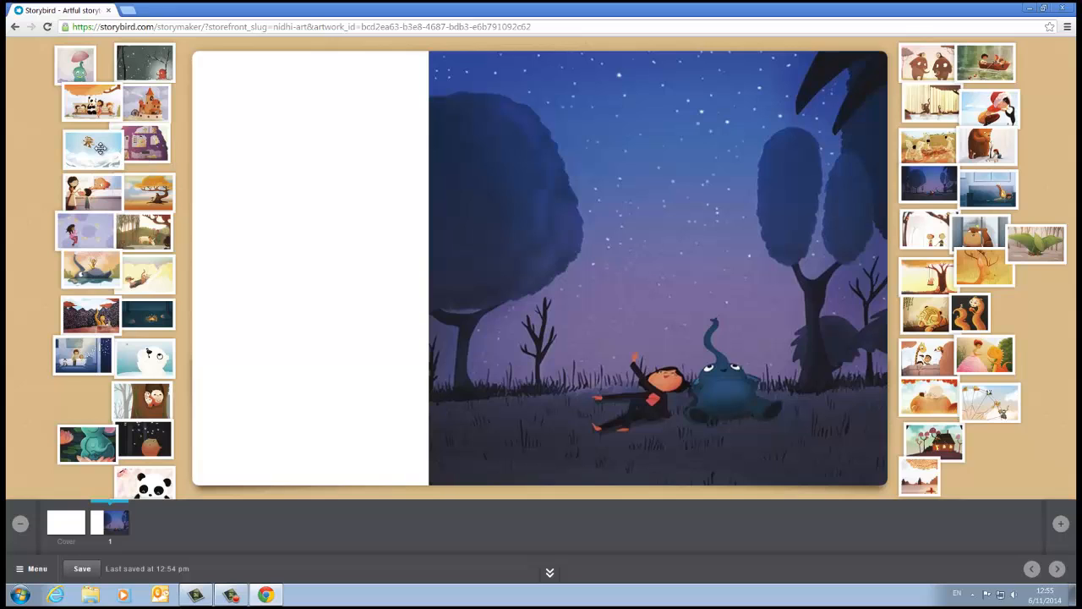
drag(100, 148, 650, 191)
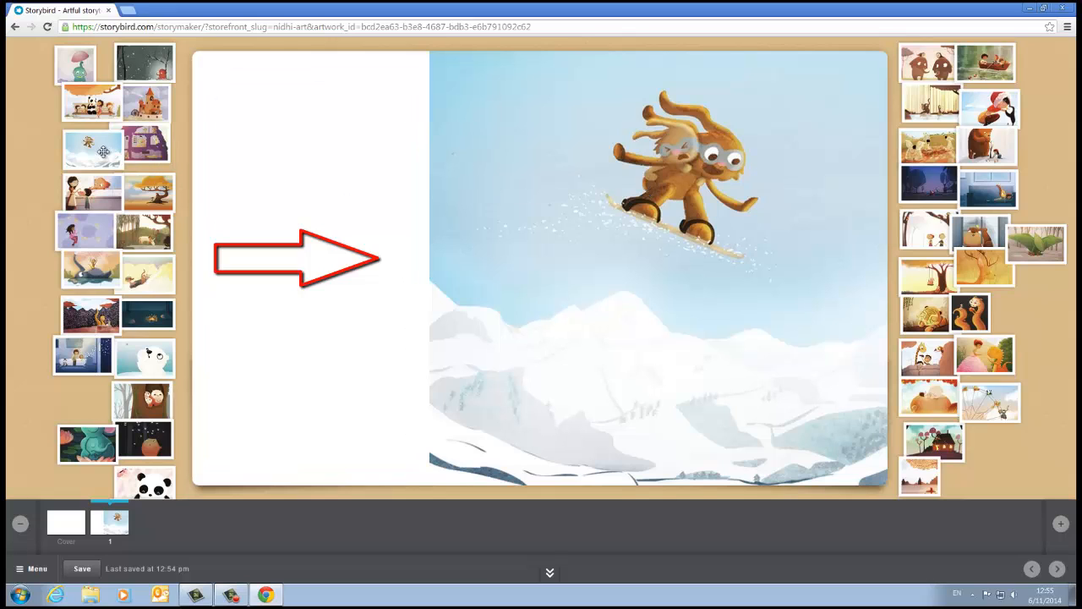
drag(100, 149, 267, 197)
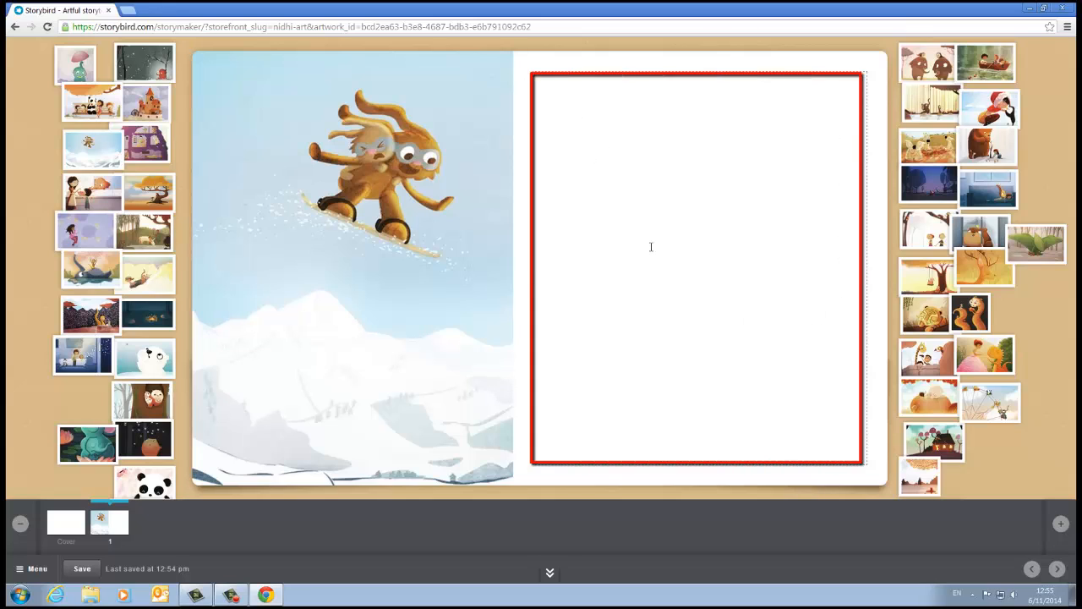
Step: Write "Hello, my name is" followed by the author's first name and a period in page 1's text area
text(Hello)
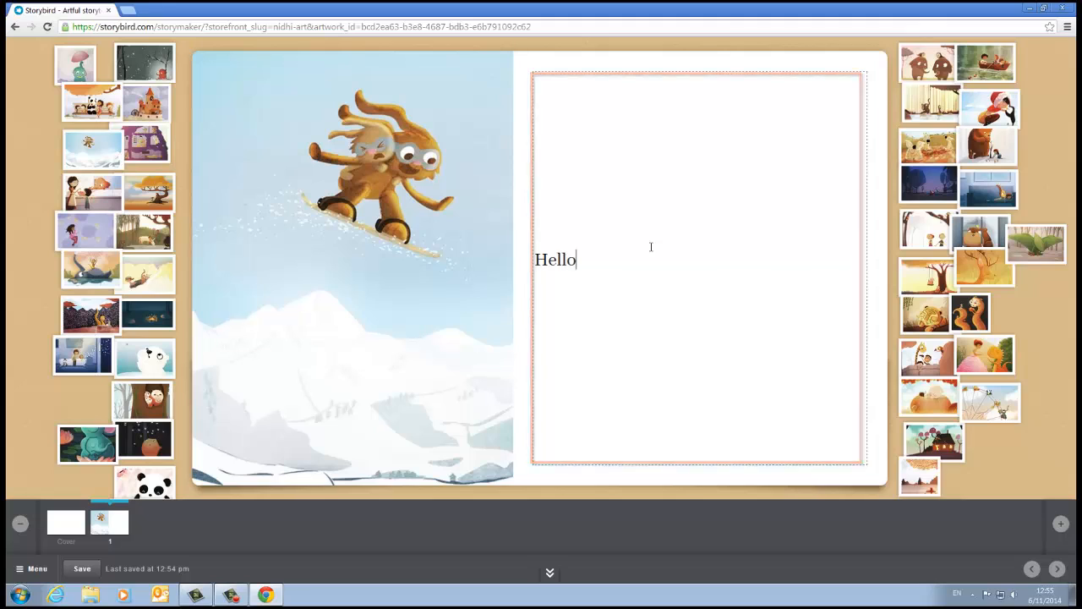
text(, my n)
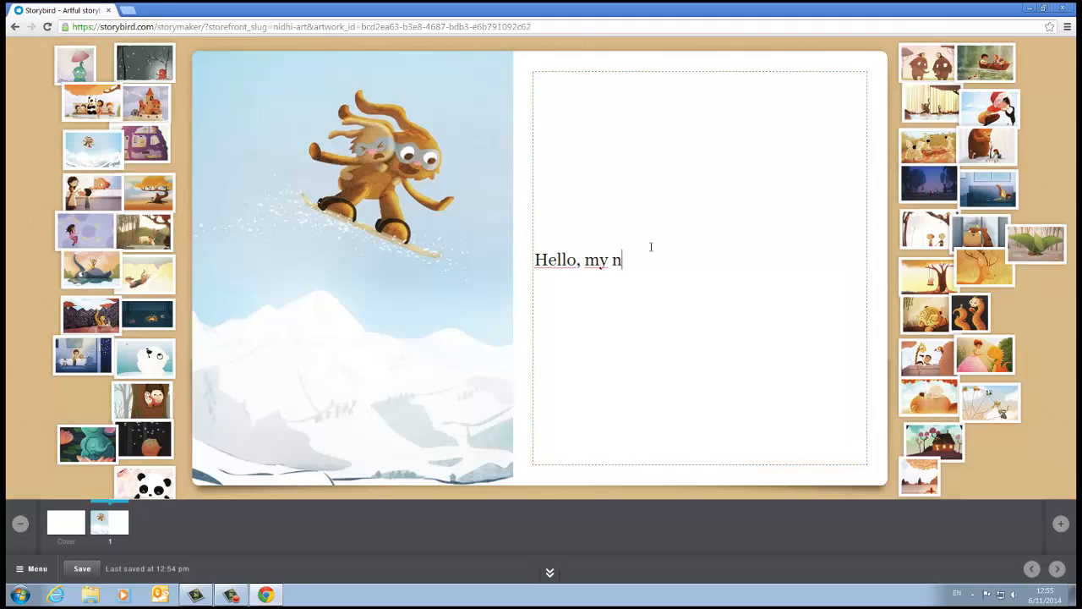
text(ame is Guillermo.)
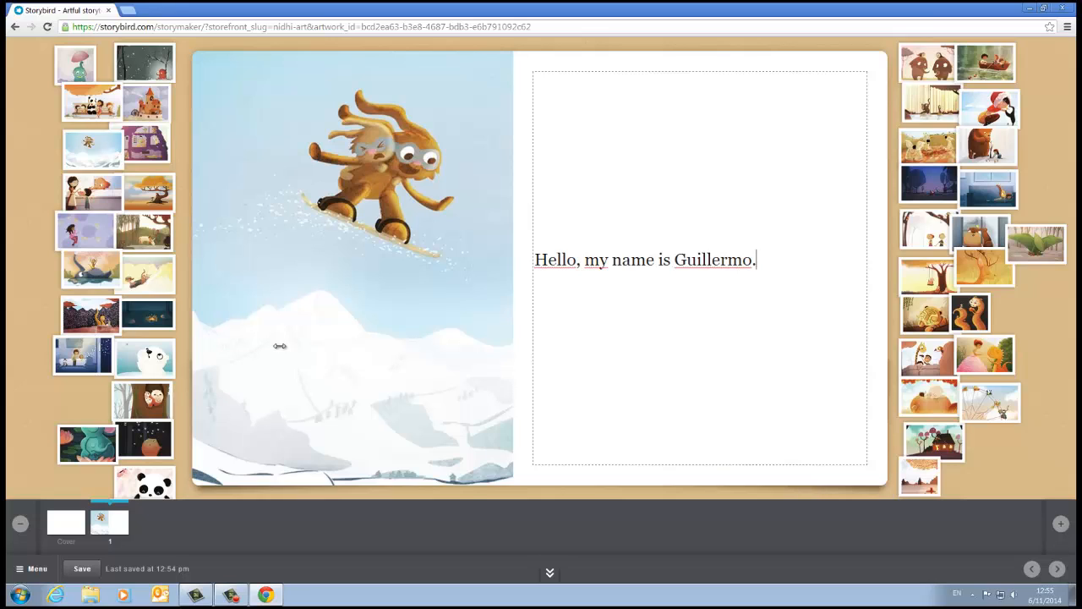
click(220, 567)
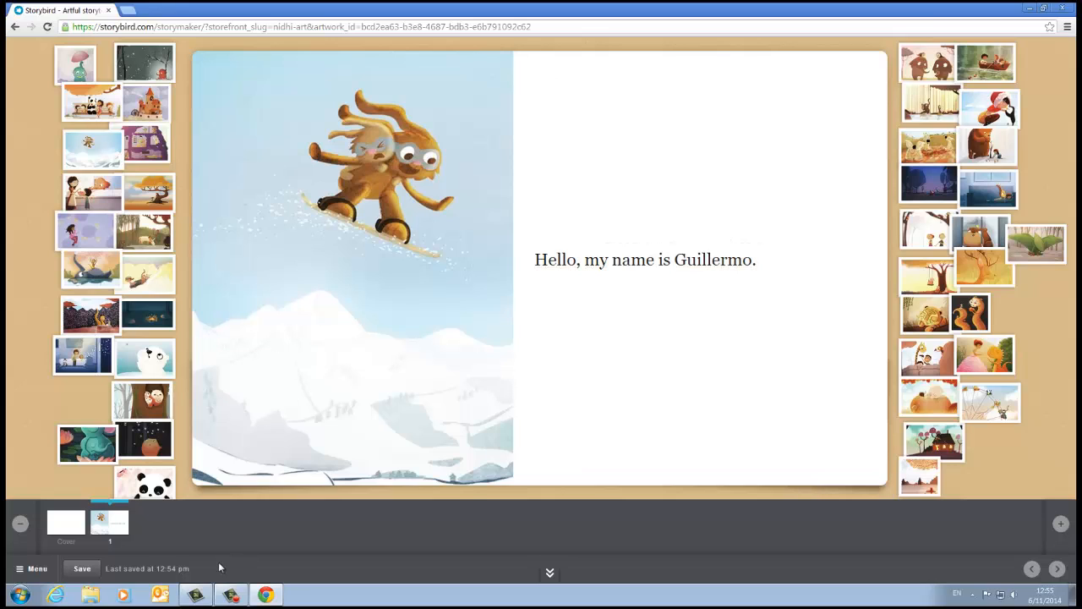
Step: Give the book's cover the Classic style with the mustard-yellow colour
click(72, 530)
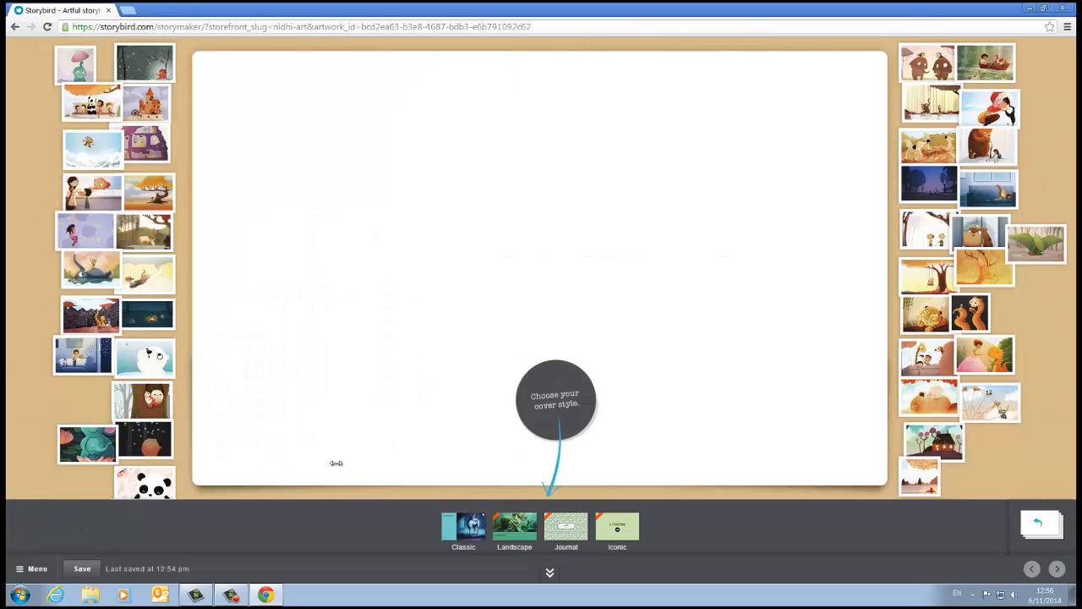
click(506, 531)
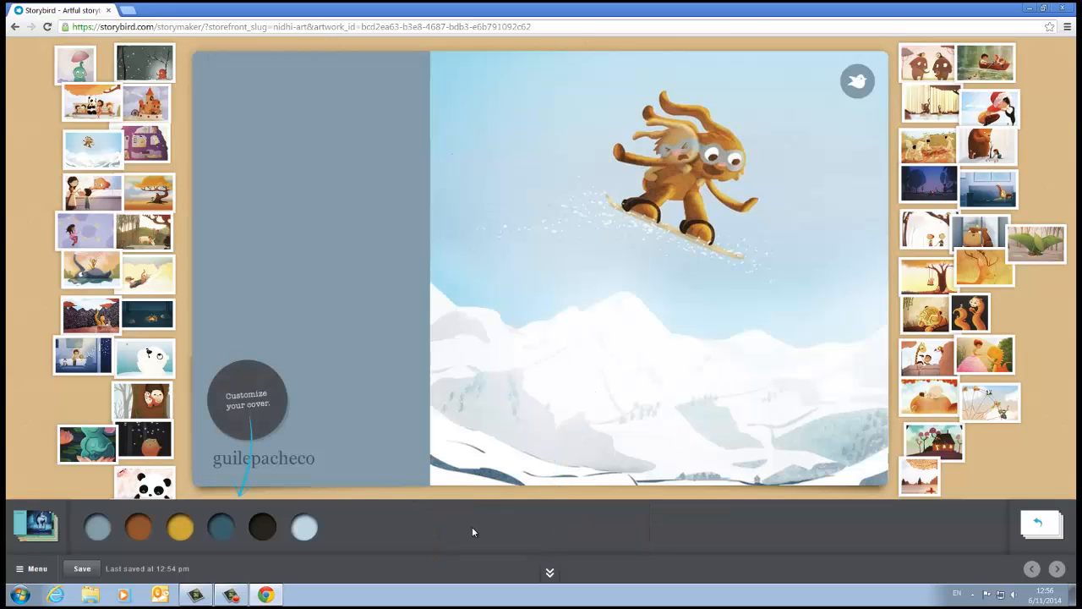
click(263, 533)
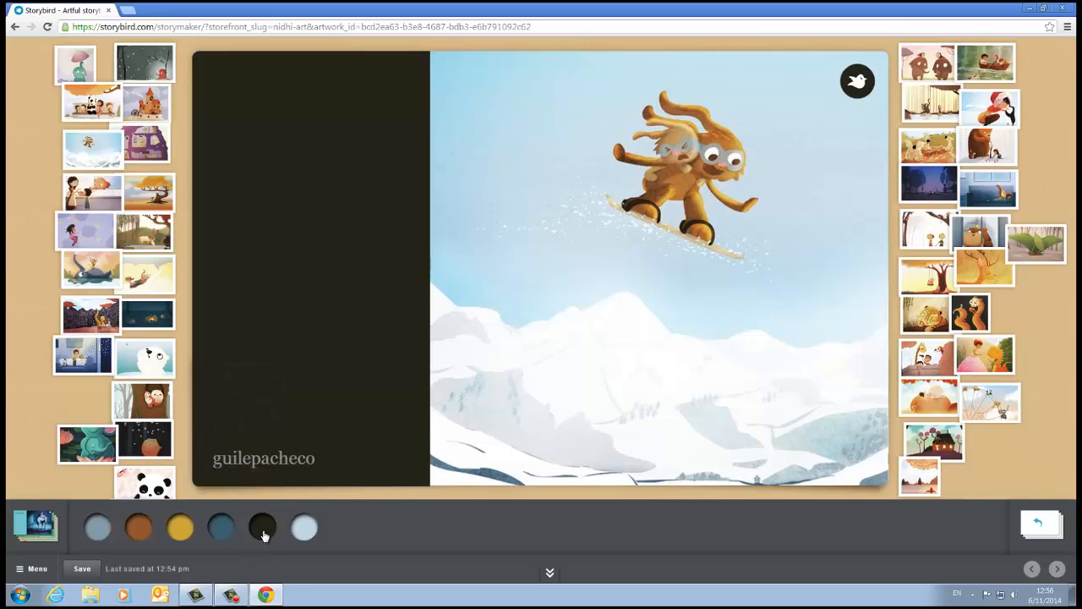
click(310, 530)
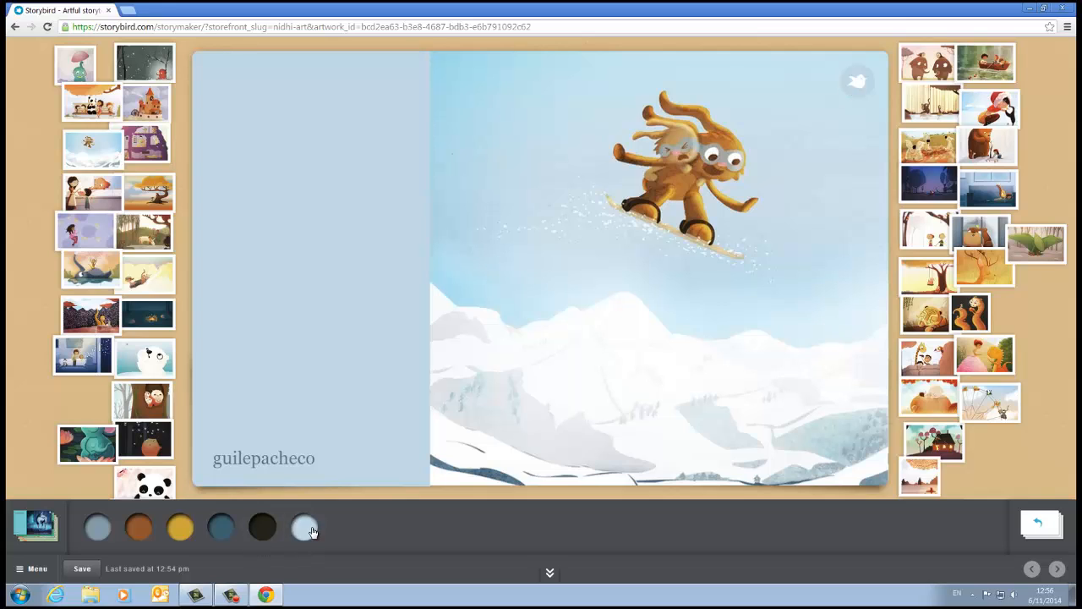
click(185, 530)
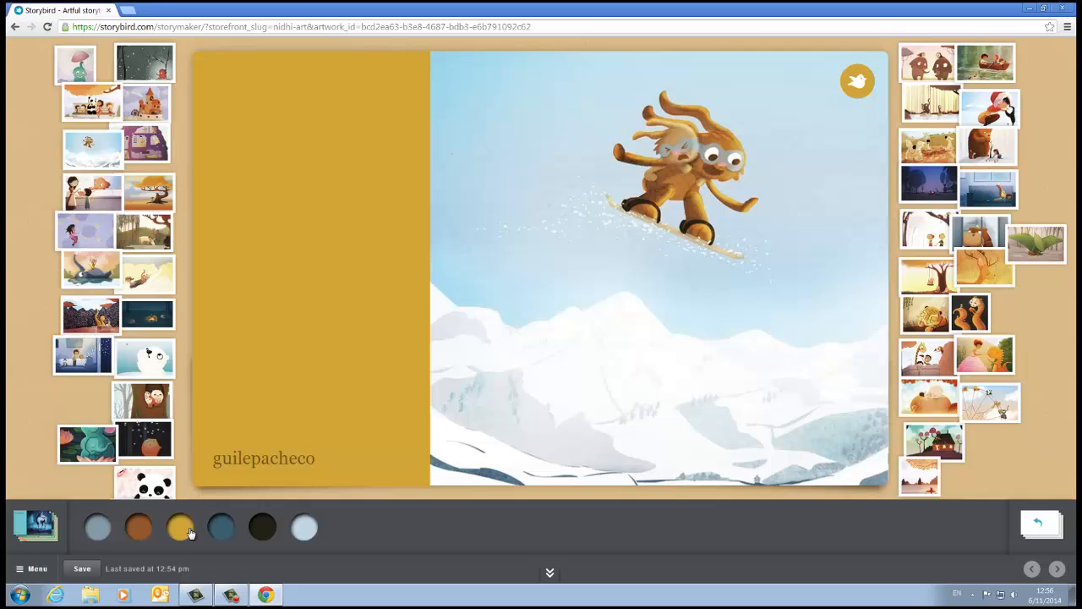
Step: Try the premium Journal cover style with the rainbow monsters, brown plaid, pink hearts and black fuzzy creatures patterns
click(24, 529)
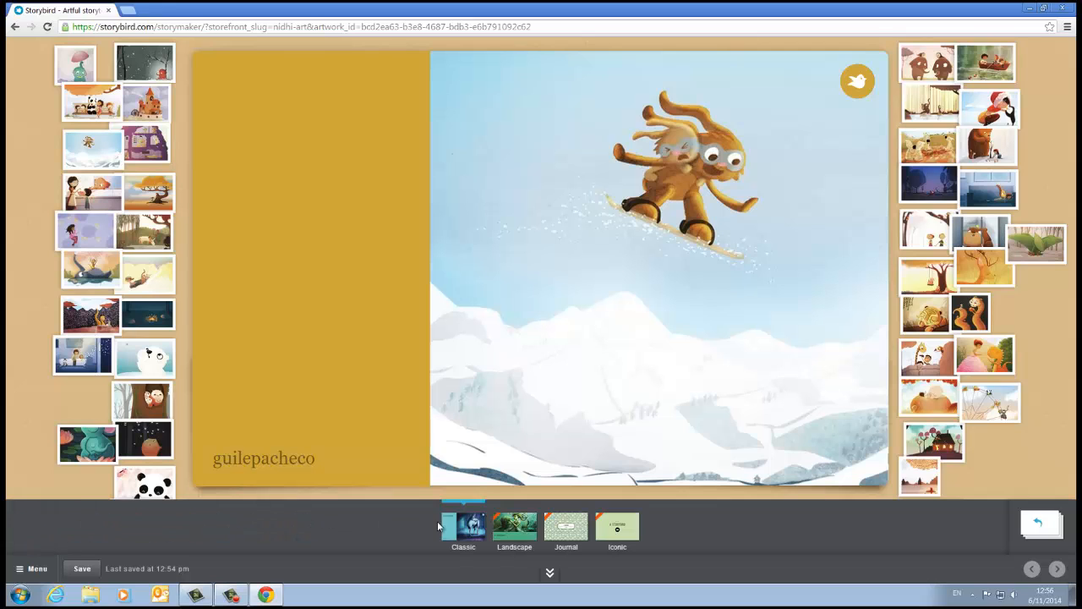
click(552, 531)
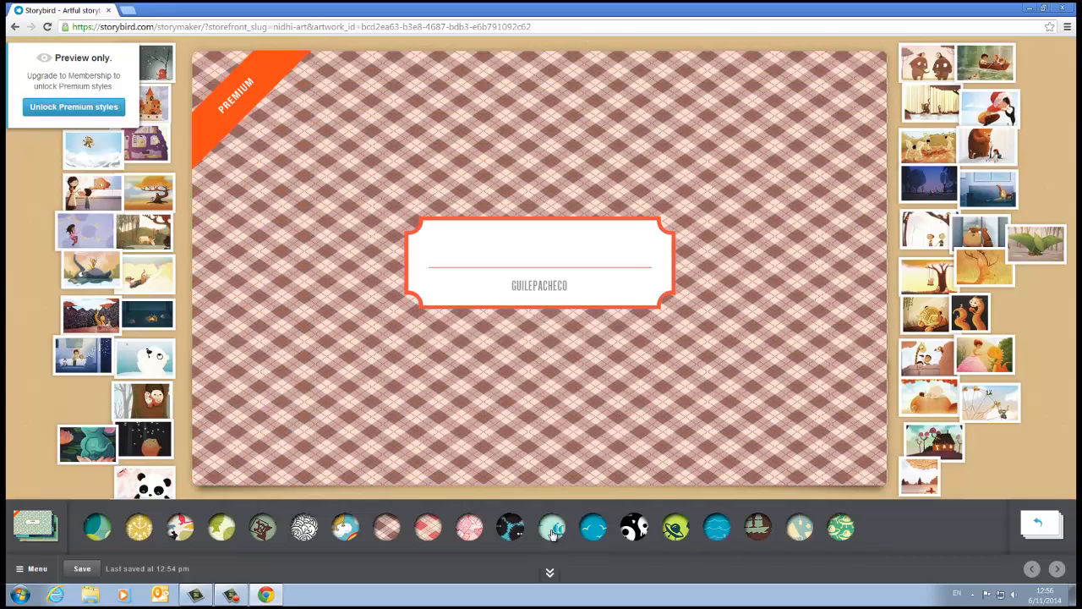
click(345, 528)
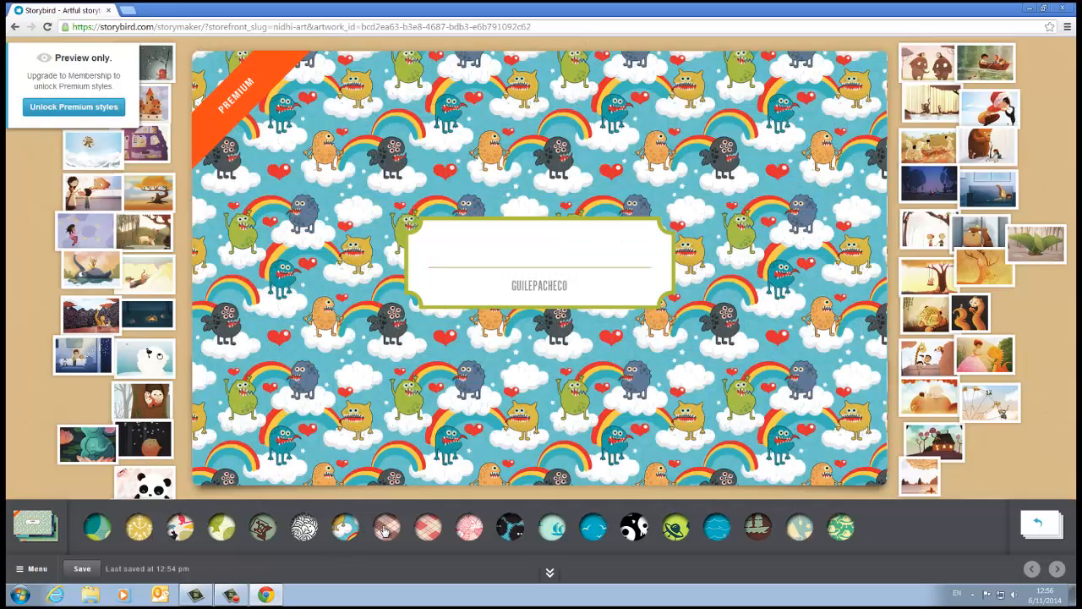
click(387, 529)
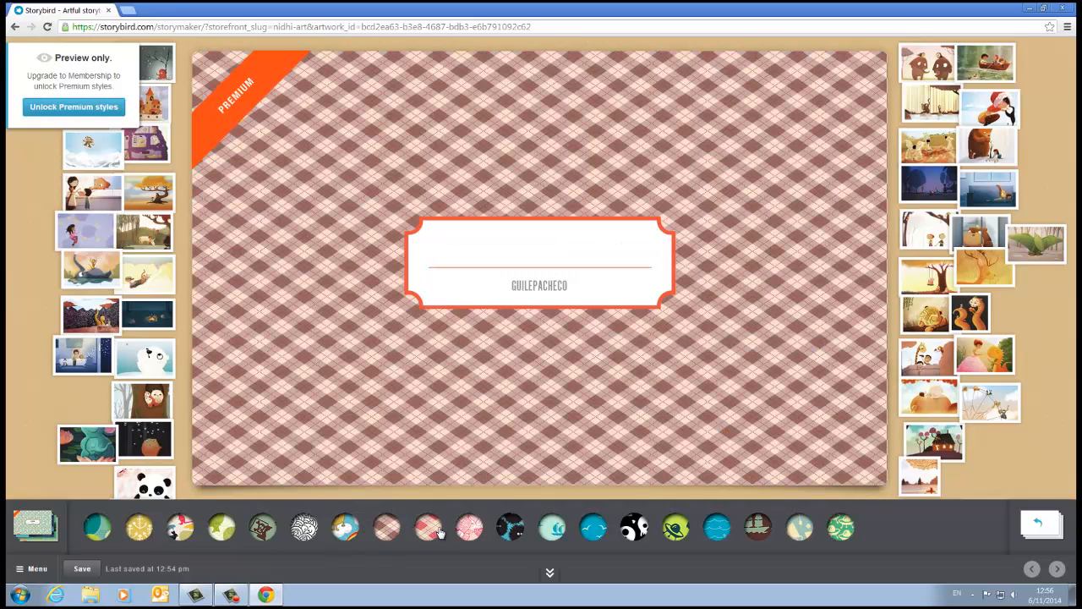
click(466, 529)
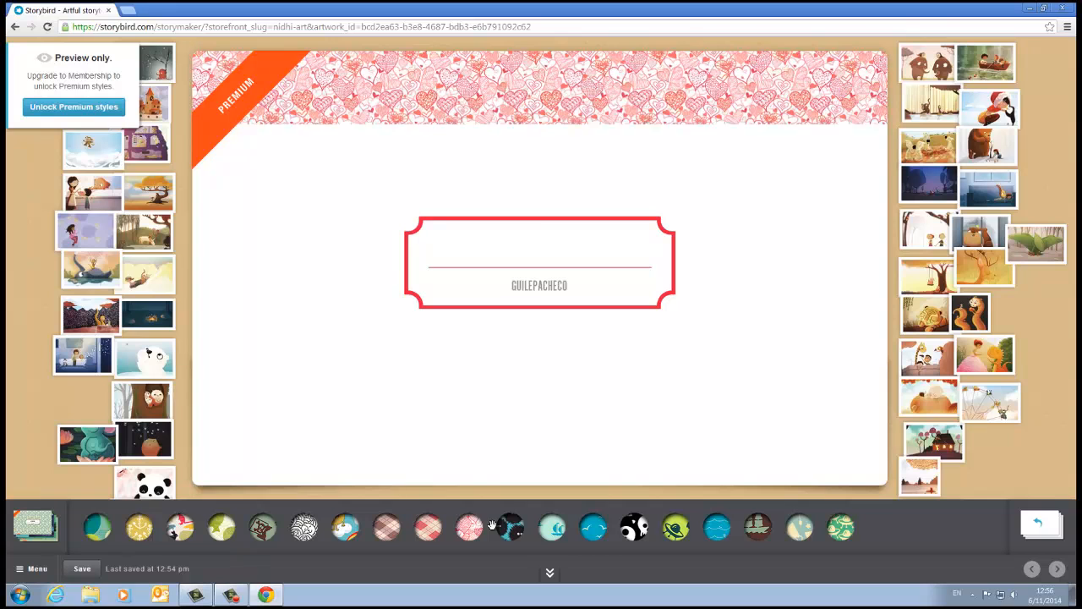
click(517, 528)
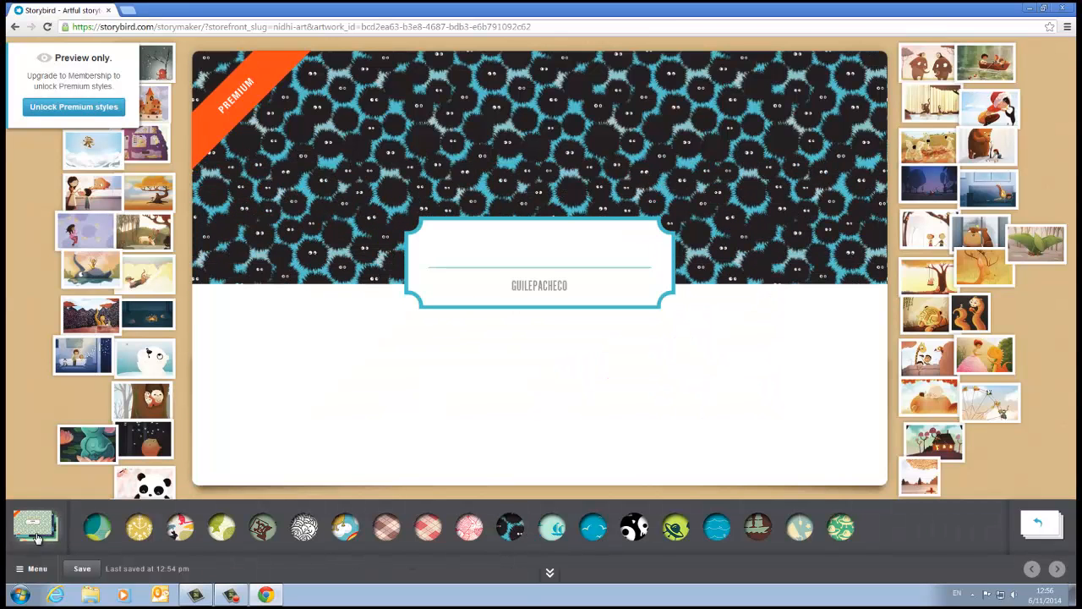
Step: Preview the premium Iconic cover style, and return the cover to the Classic style
click(53, 531)
click(612, 531)
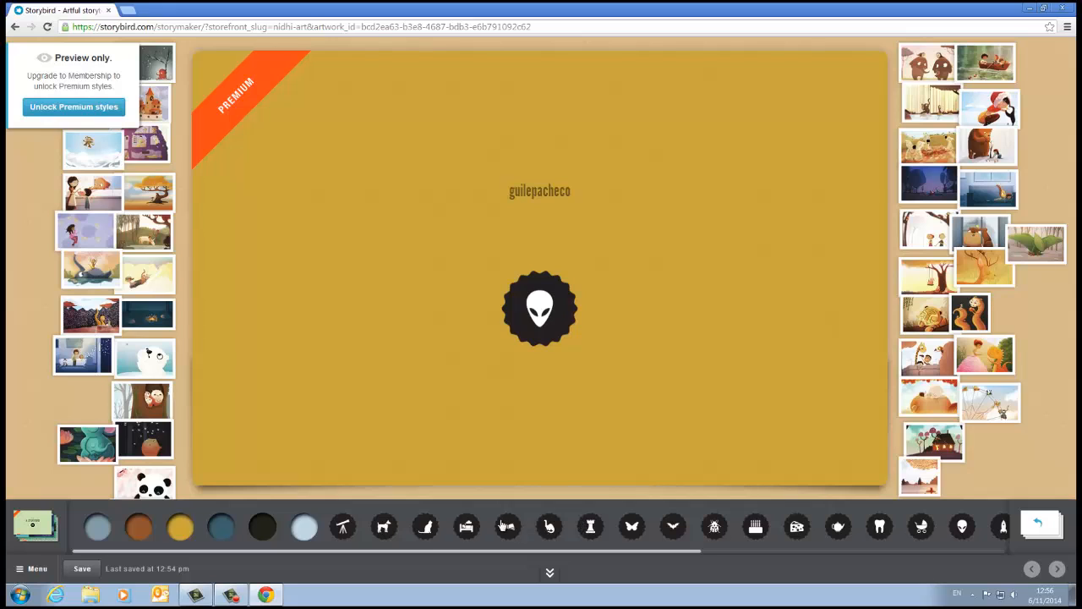
click(37, 526)
click(475, 532)
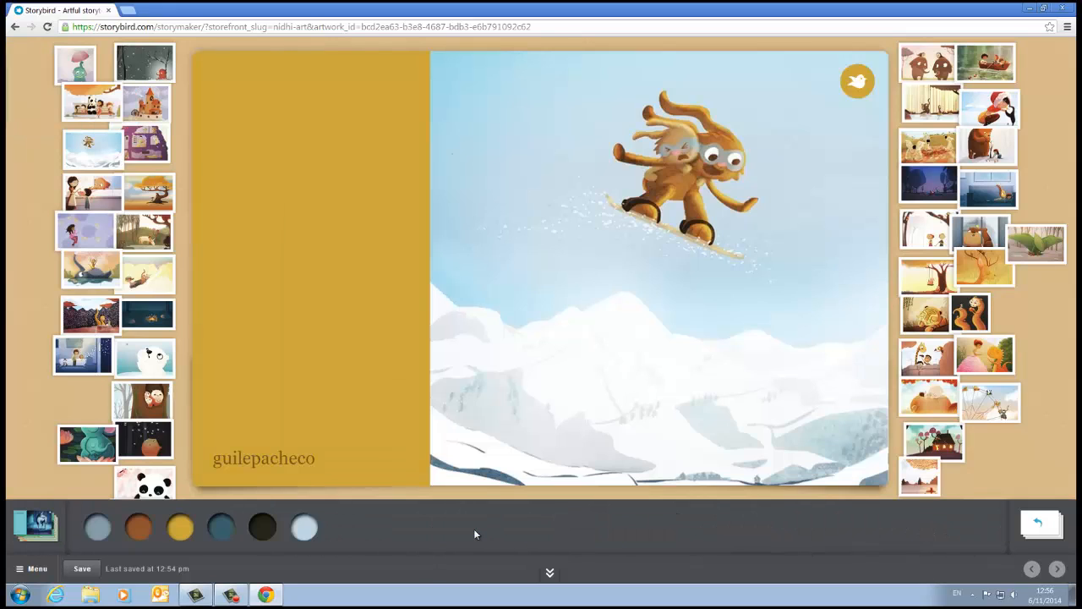
Step: Replace the cover art with the red elephant under the snowy tree and title the book "My story"
drag(152, 360, 222, 362)
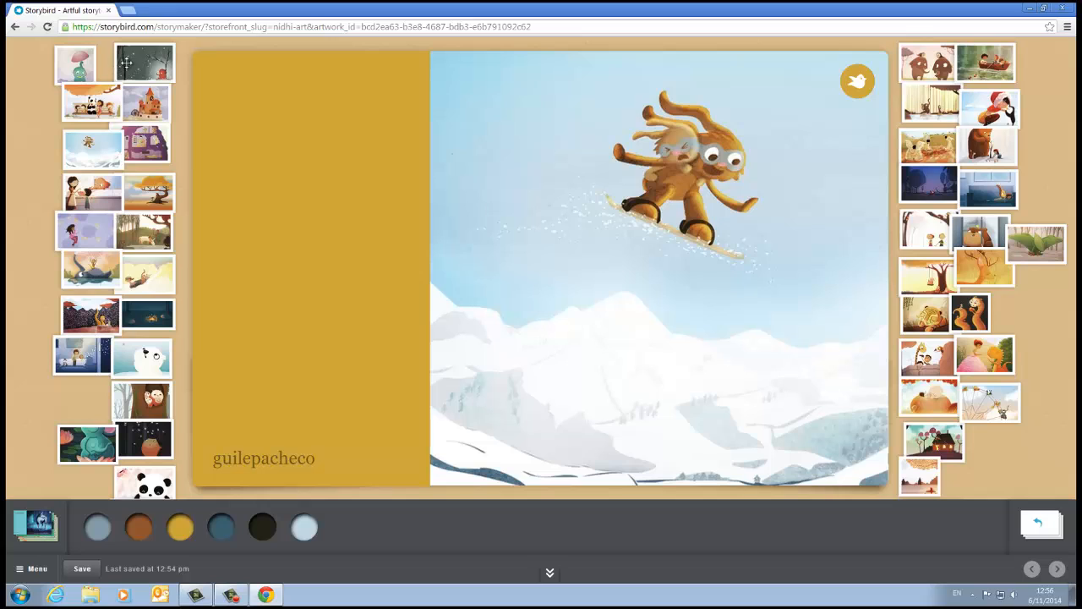
drag(127, 66, 693, 243)
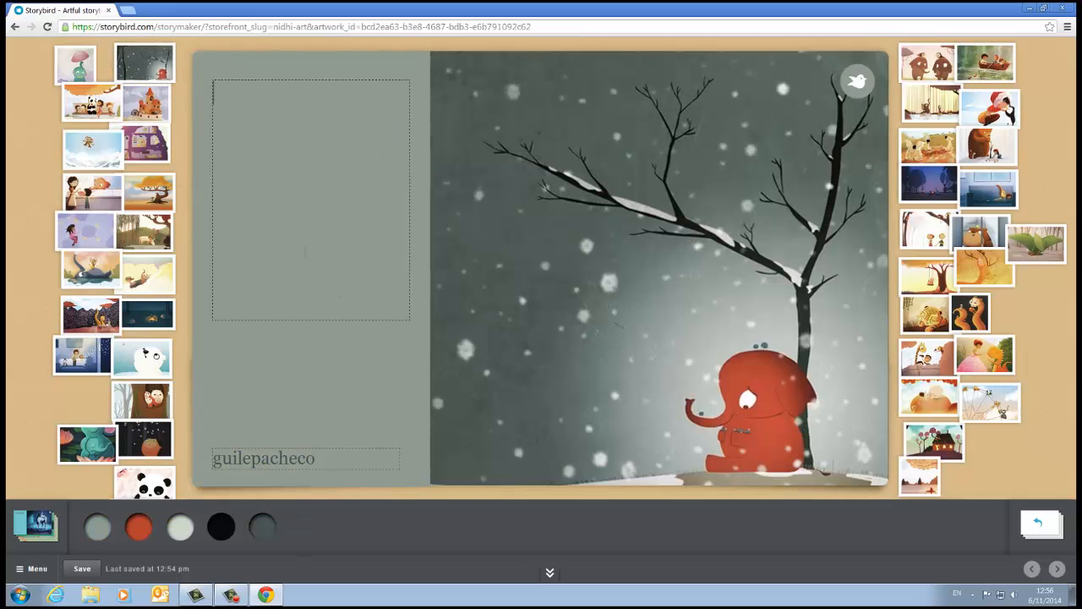
click(304, 251)
text(My story)
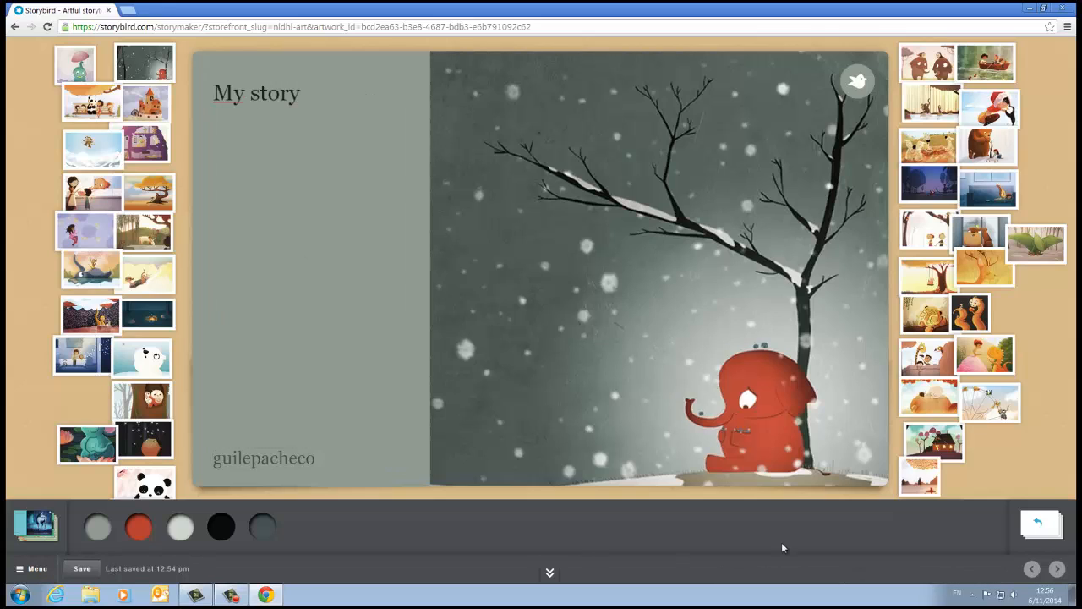
Step: Add two blank pages after page 1 and remove page 3 from the book
click(1047, 531)
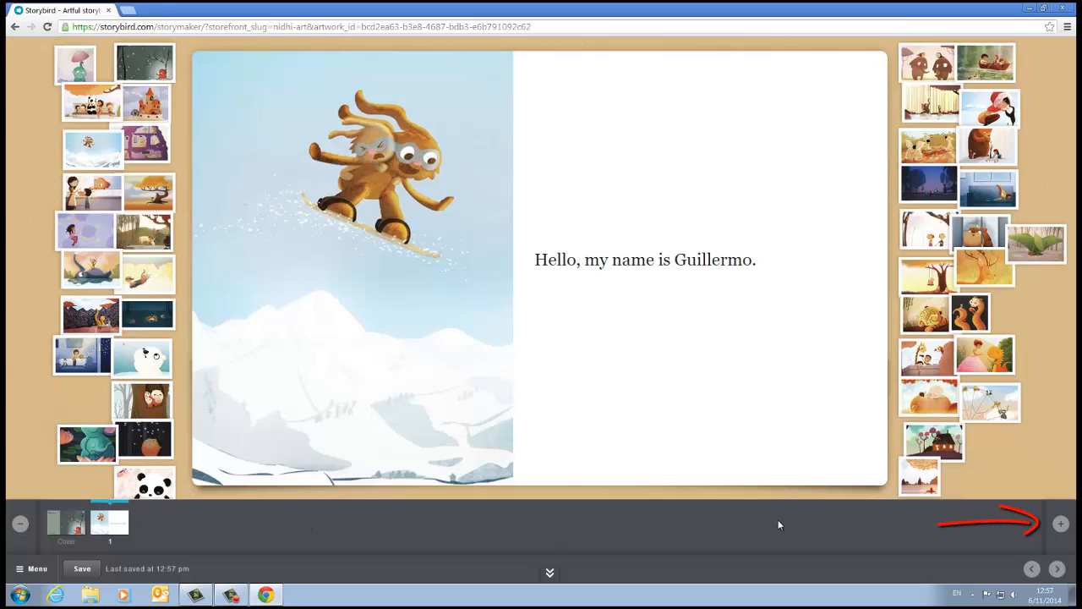
click(1061, 526)
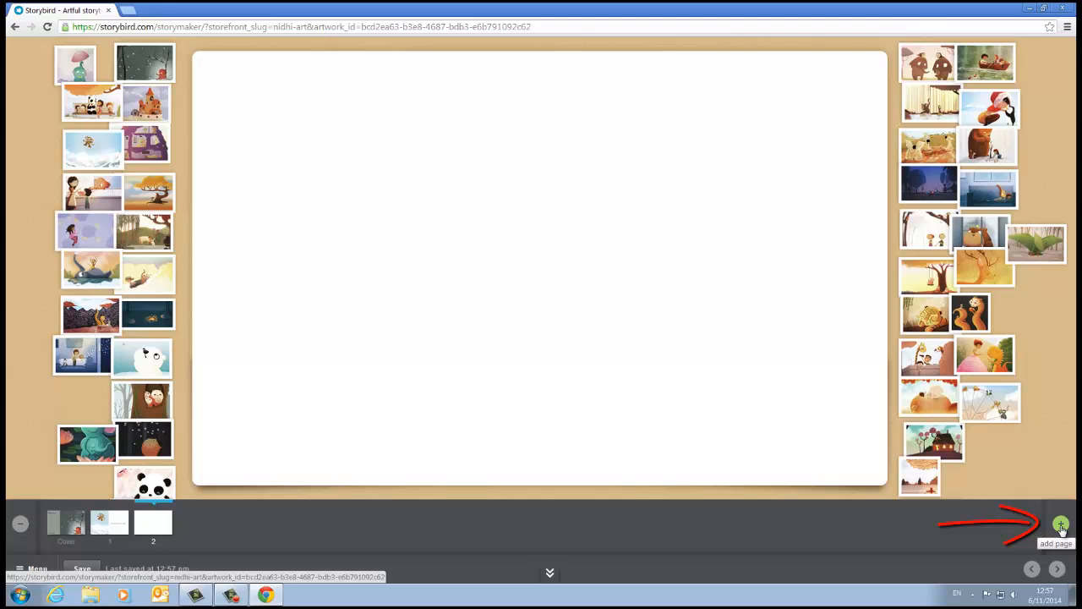
click(1061, 527)
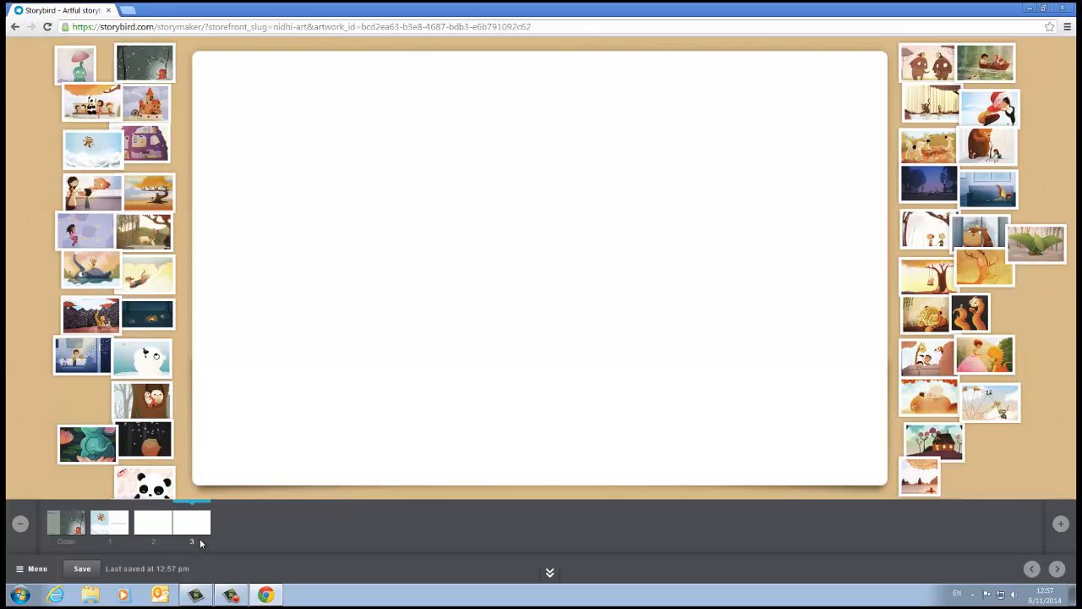
click(15, 529)
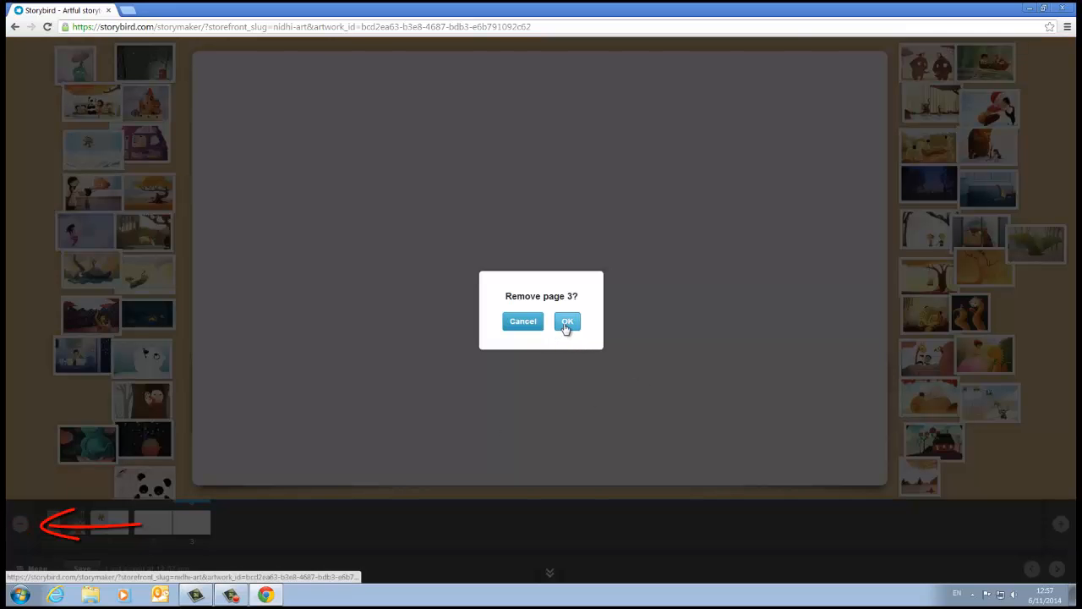
click(567, 322)
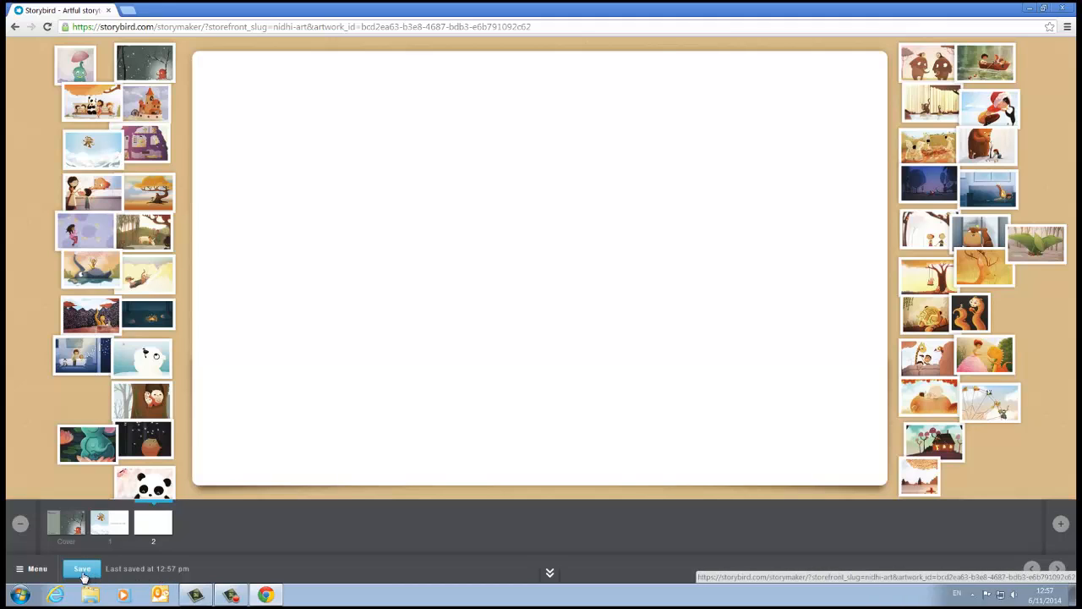
Step: Start publishing the book and look over its story details form
click(36, 575)
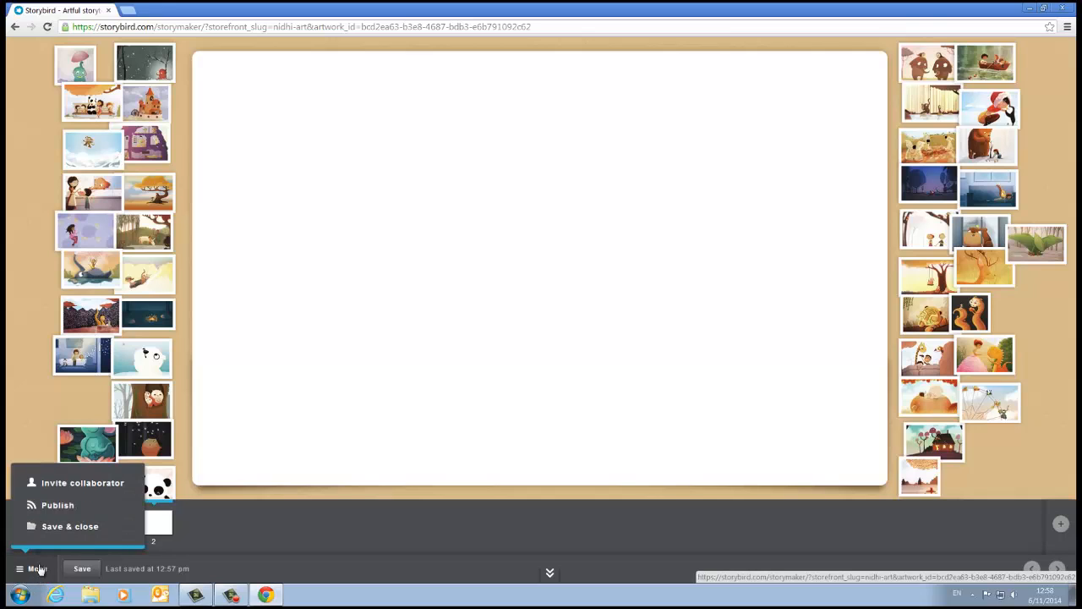
click(51, 507)
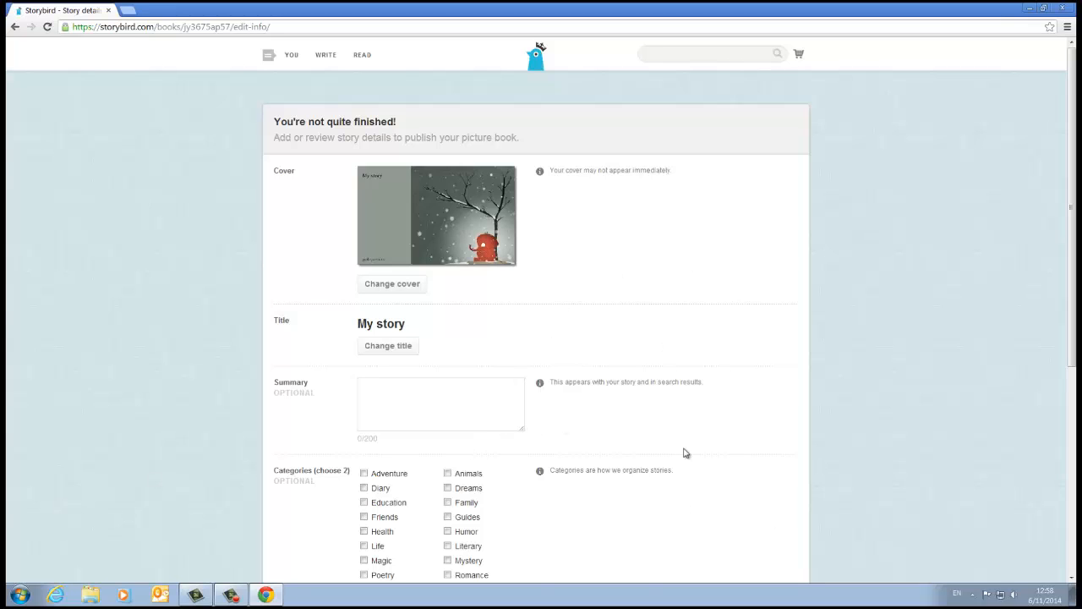
scroll(685, 452, down, 3)
scroll(686, 453, up, 1)
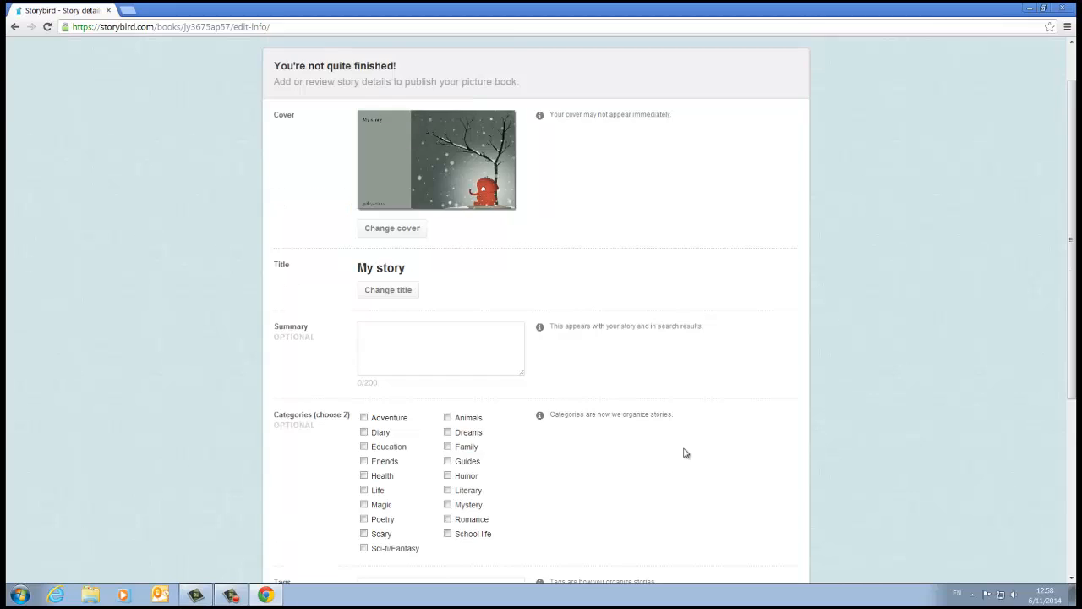
scroll(686, 453, up, 1)
Step: Review the optional summary, categories, tags, audience and privacy settings without filling them in, and submit the story to moderation
click(383, 387)
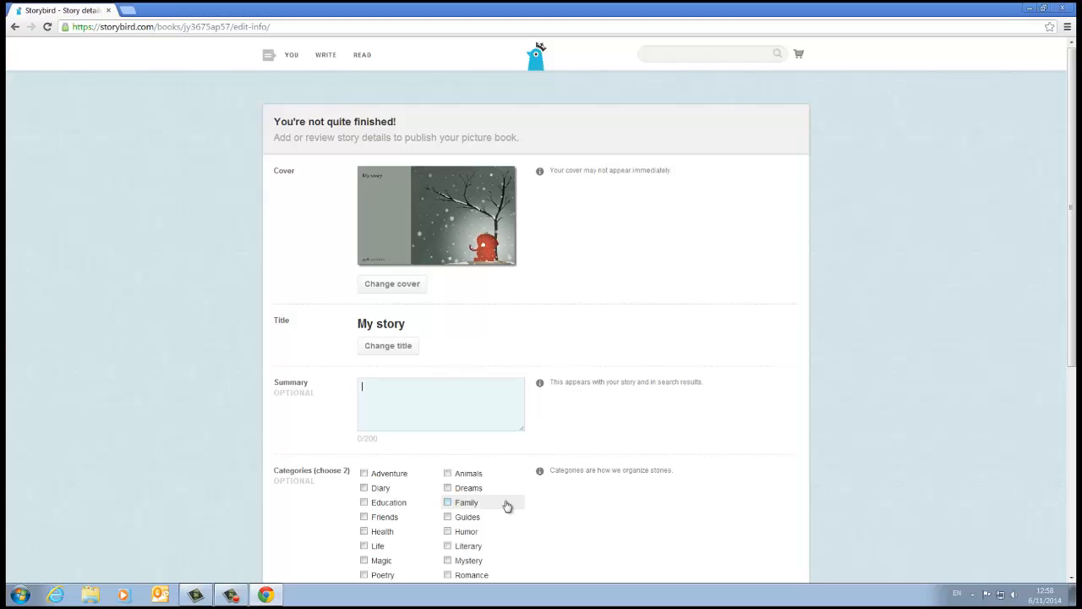
scroll(513, 505, down, 2)
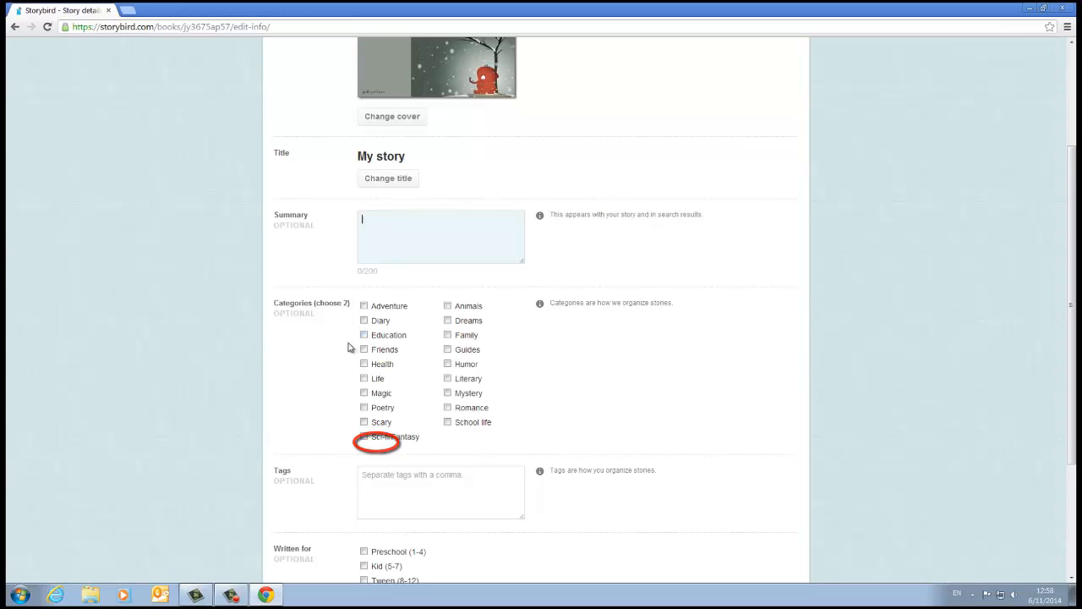
scroll(322, 412, down, 1)
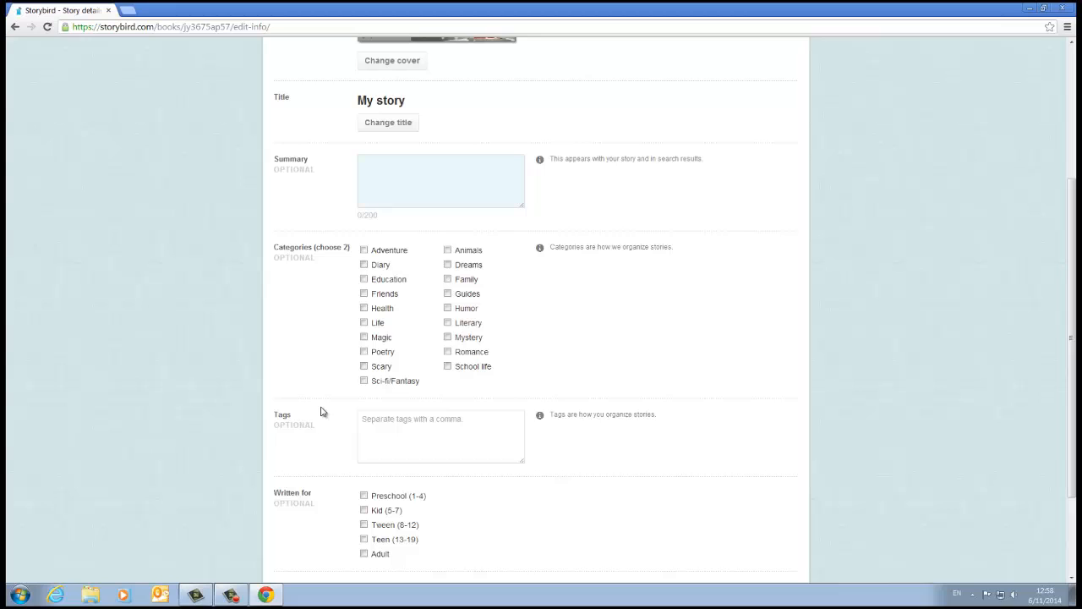
click(405, 425)
scroll(404, 425, down, 1)
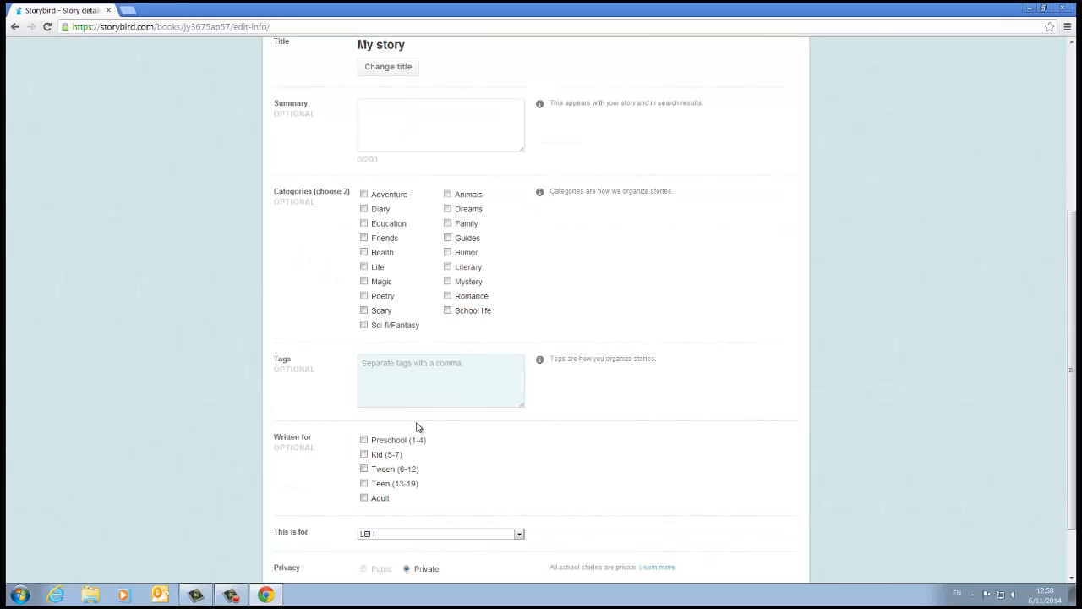
scroll(427, 428, down, 1)
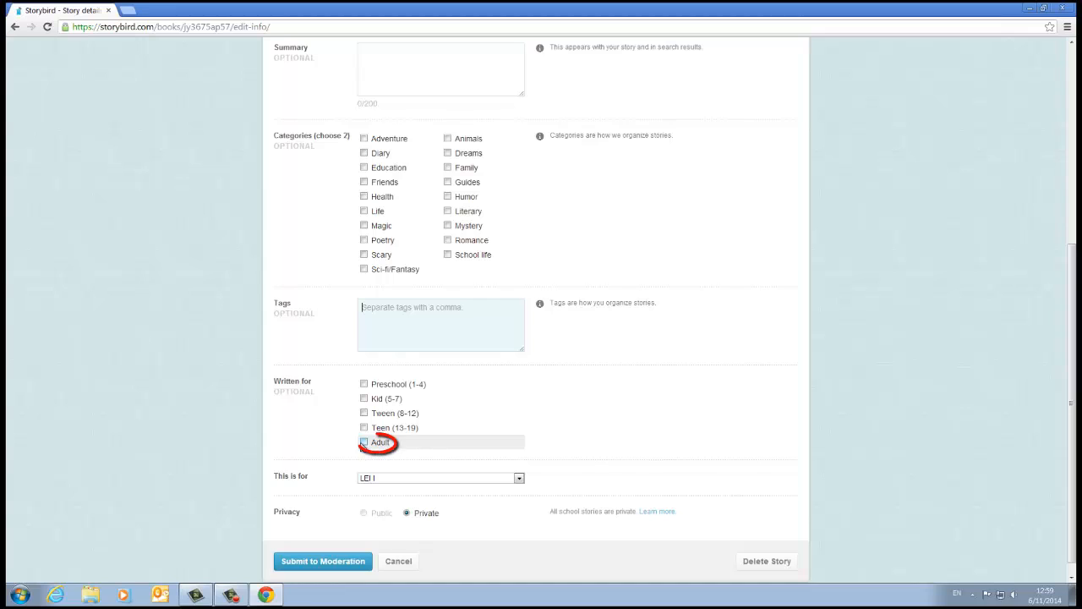
scroll(568, 442, down, 1)
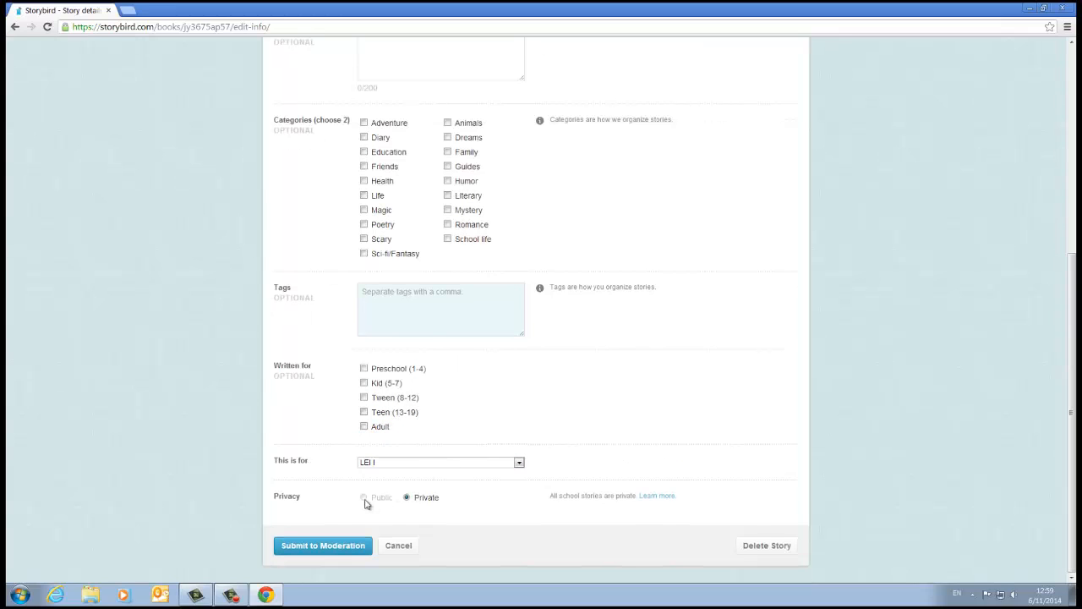
click(340, 554)
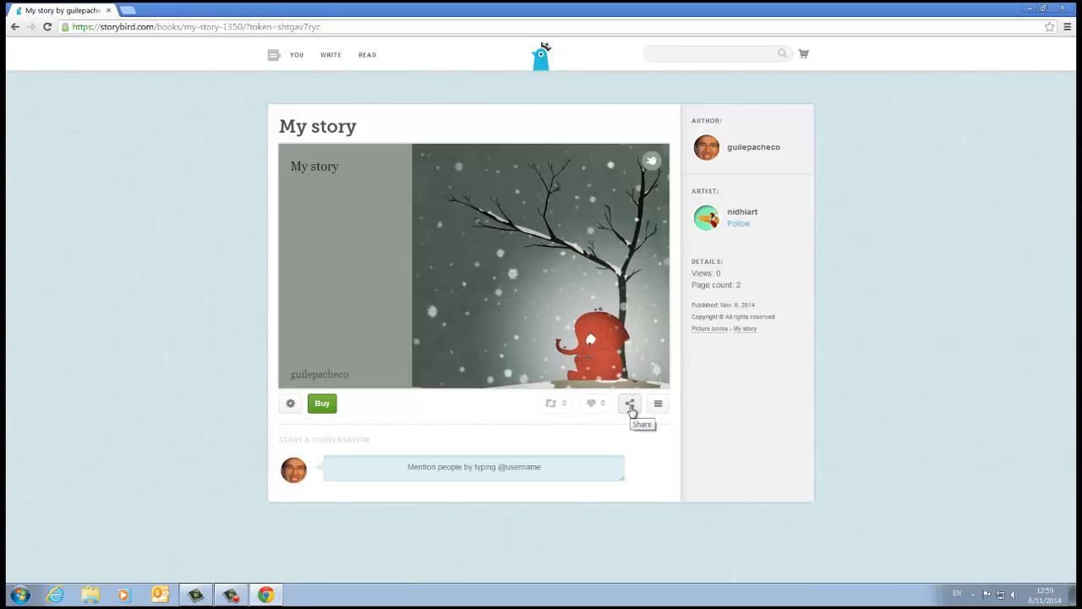
Step: View the published story's email, link, embed code and social network sharing options, and close them
click(630, 406)
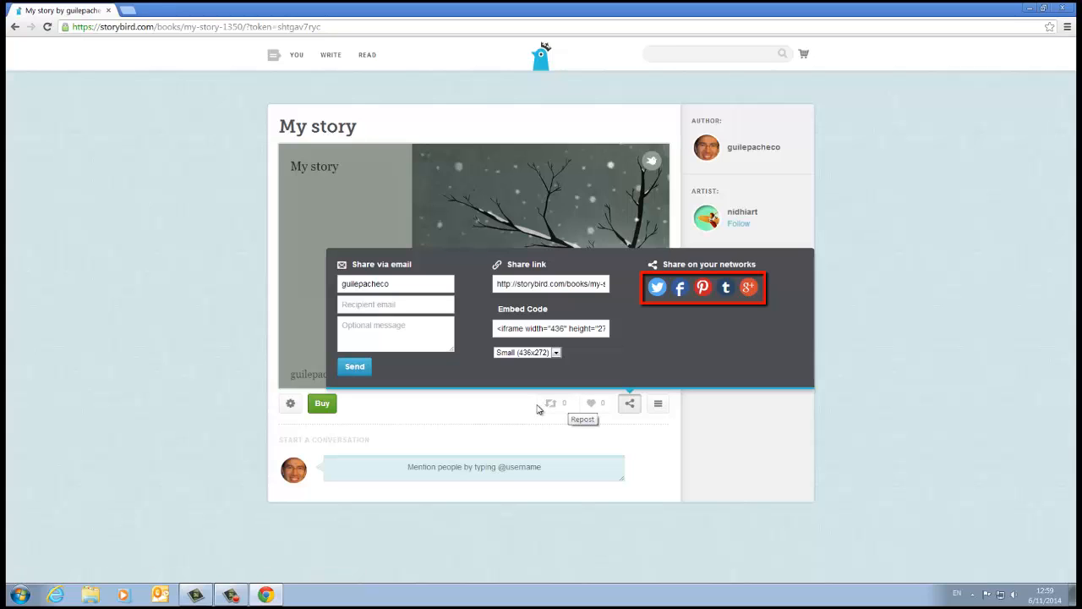
click(414, 423)
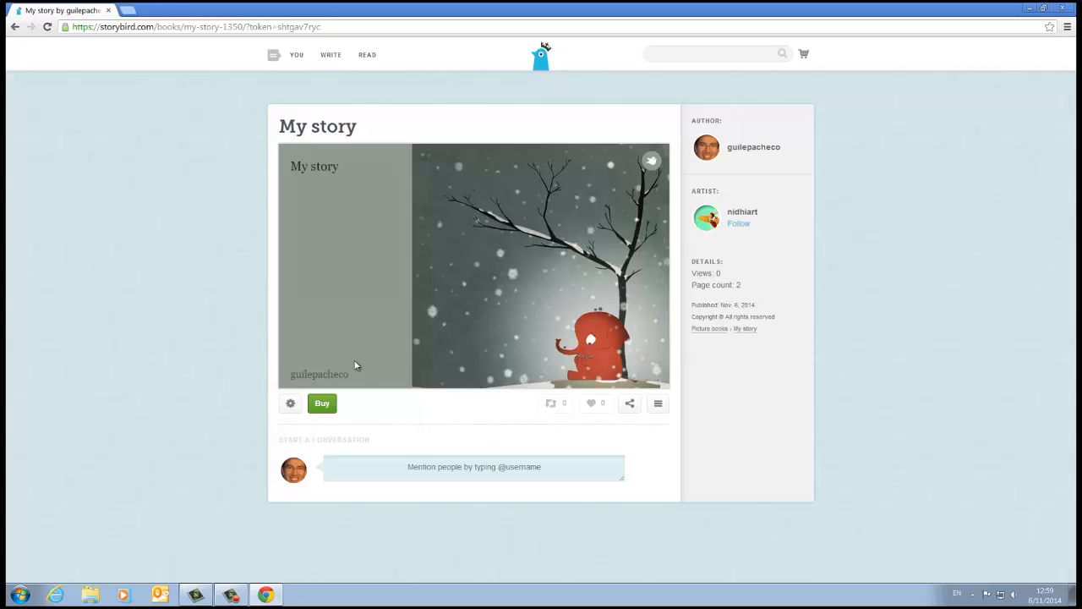
Step: Open the Your Stuff page and examine the unpublished and published books for the new story
click(296, 59)
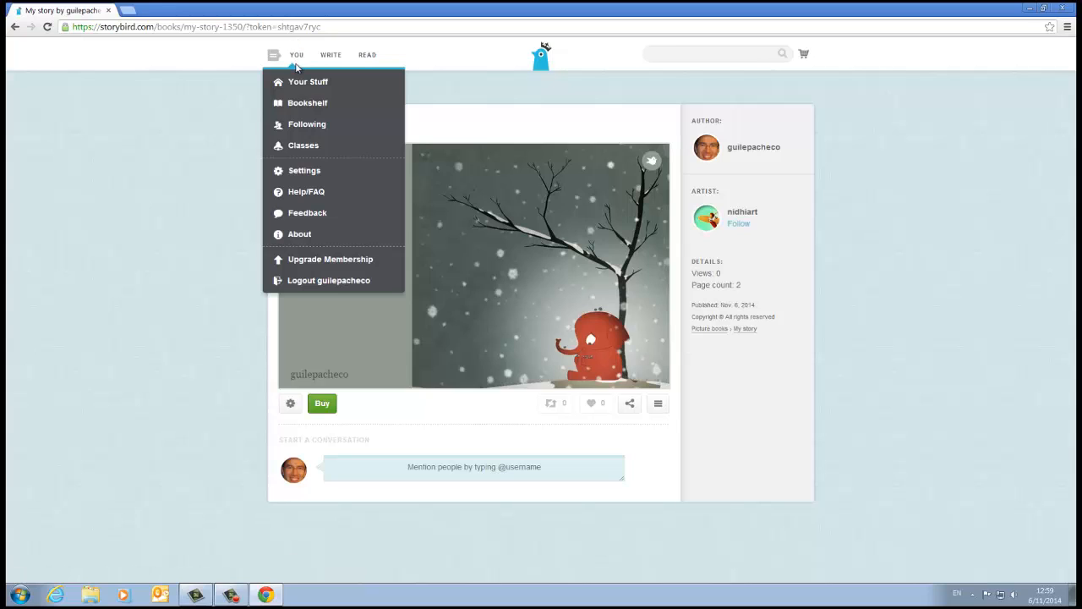
click(316, 84)
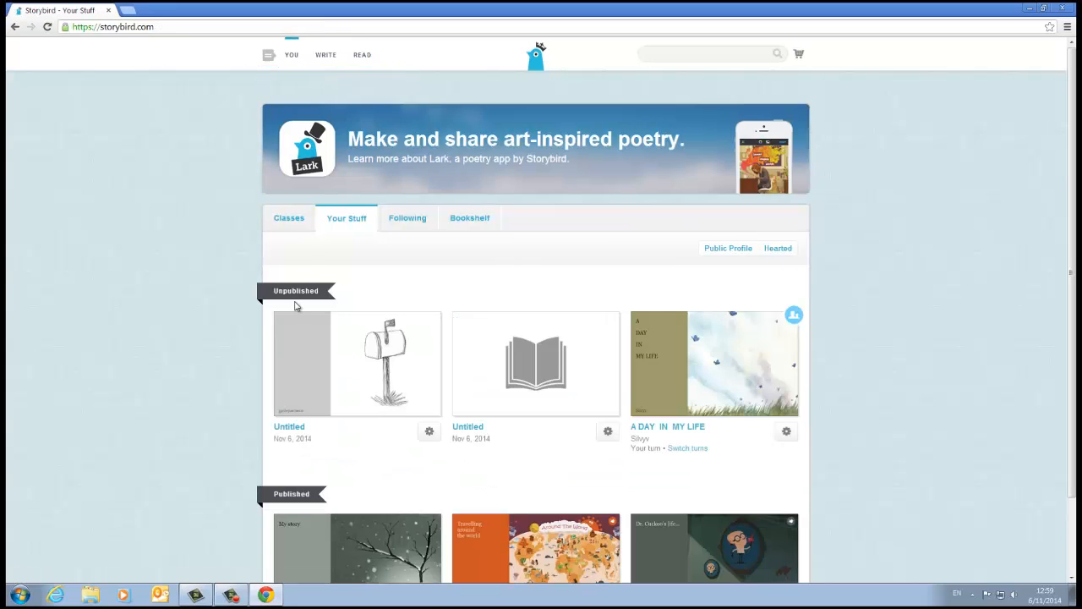
scroll(295, 306, down, 2)
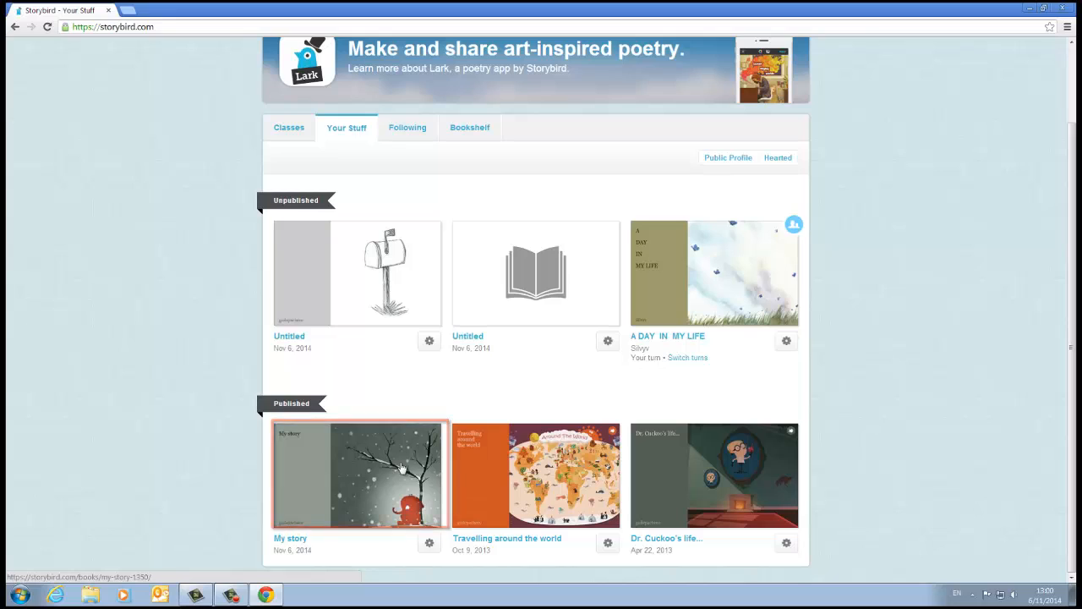
scroll(402, 468, up, 2)
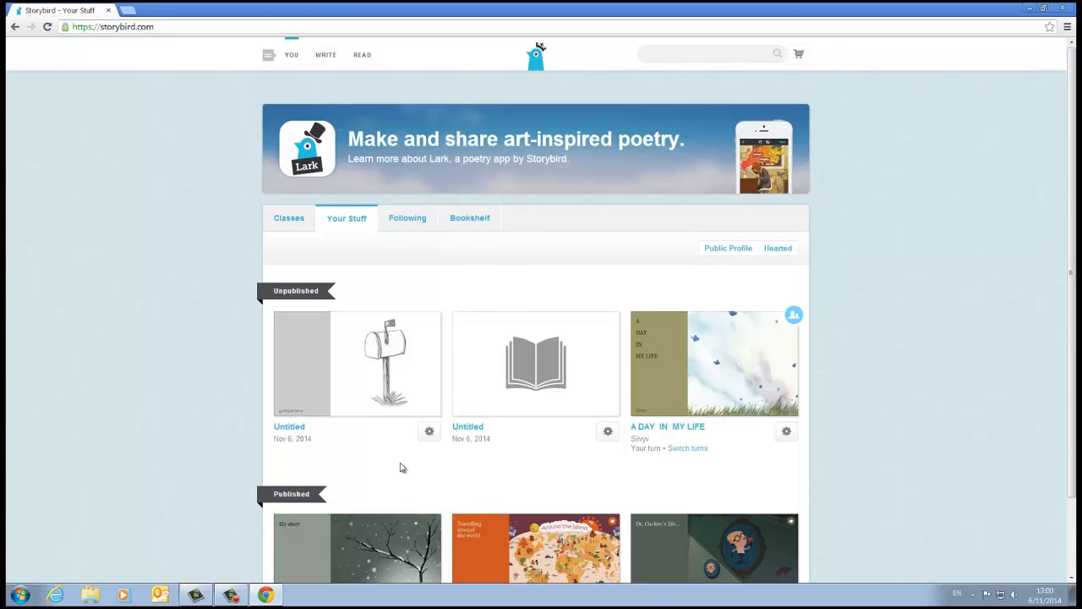